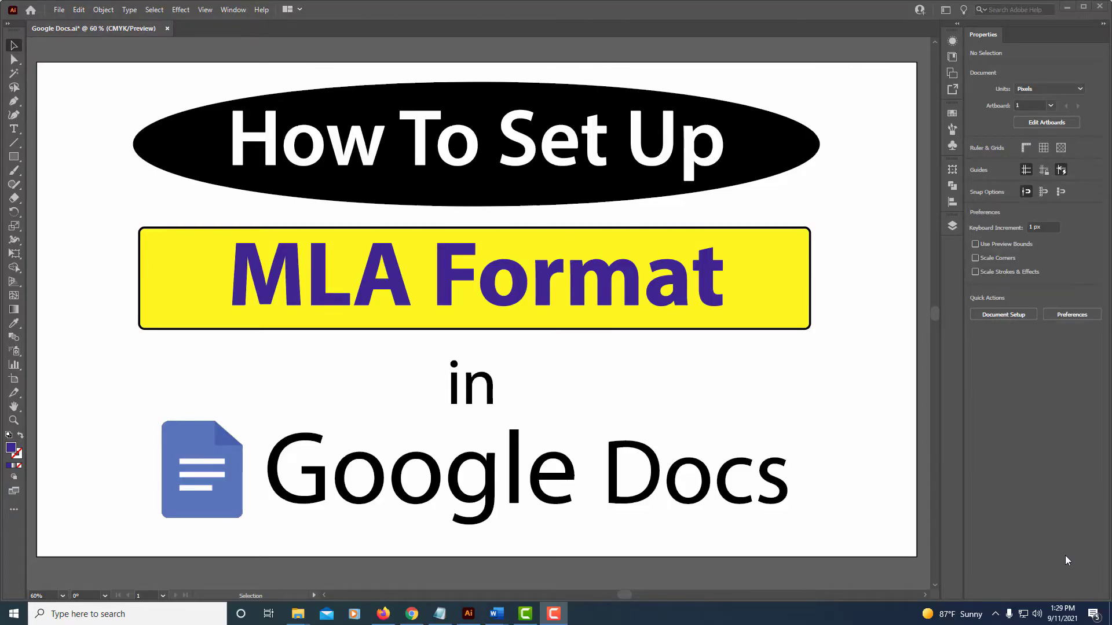
- Switch from Illustrator to the Chrome browser via the taskbar
left_click(412, 614)
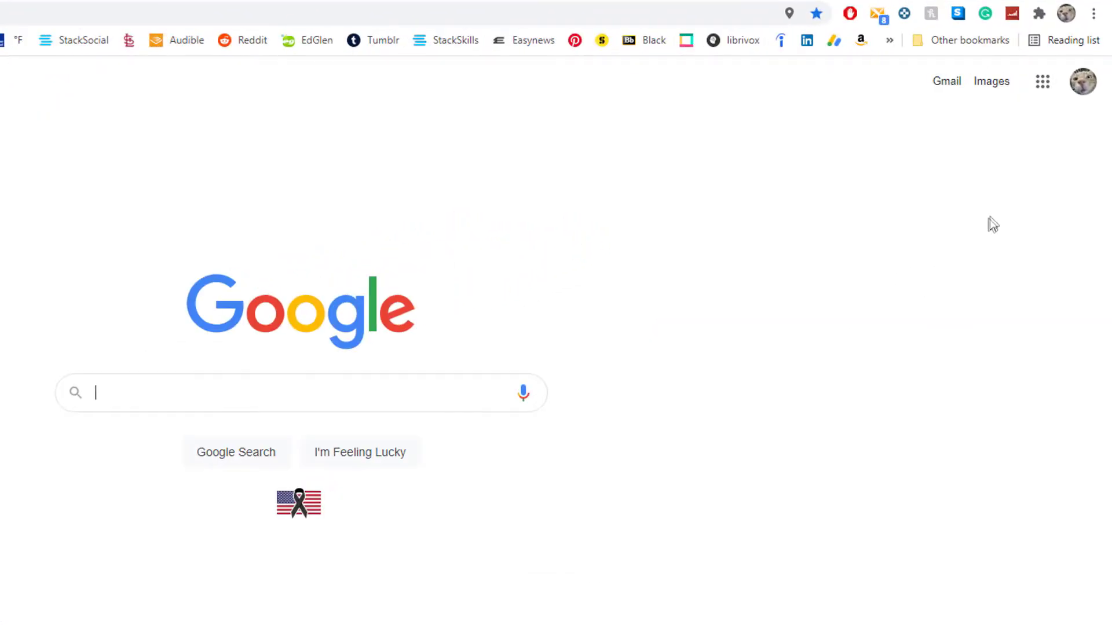
- Launch Google Docs from the Google apps grid on the Google homepage
left_click(1044, 84)
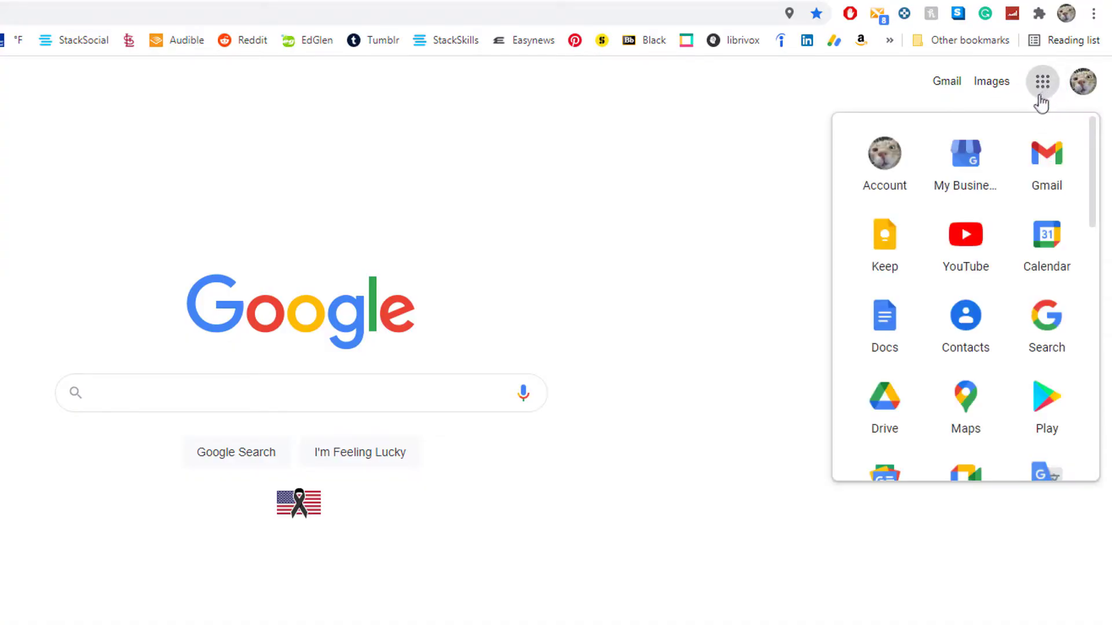
scroll(963, 354, "down", 2)
scroll(963, 373, "up", 2)
scroll(964, 379, "down", 5)
scroll(963, 379, "up", 3)
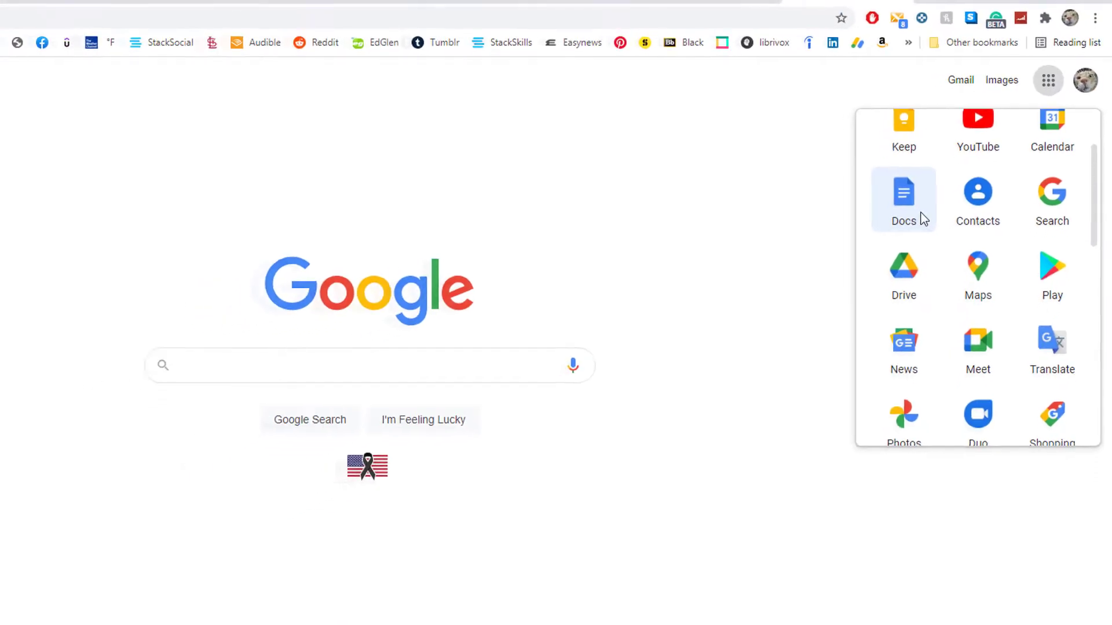
left_click(915, 216)
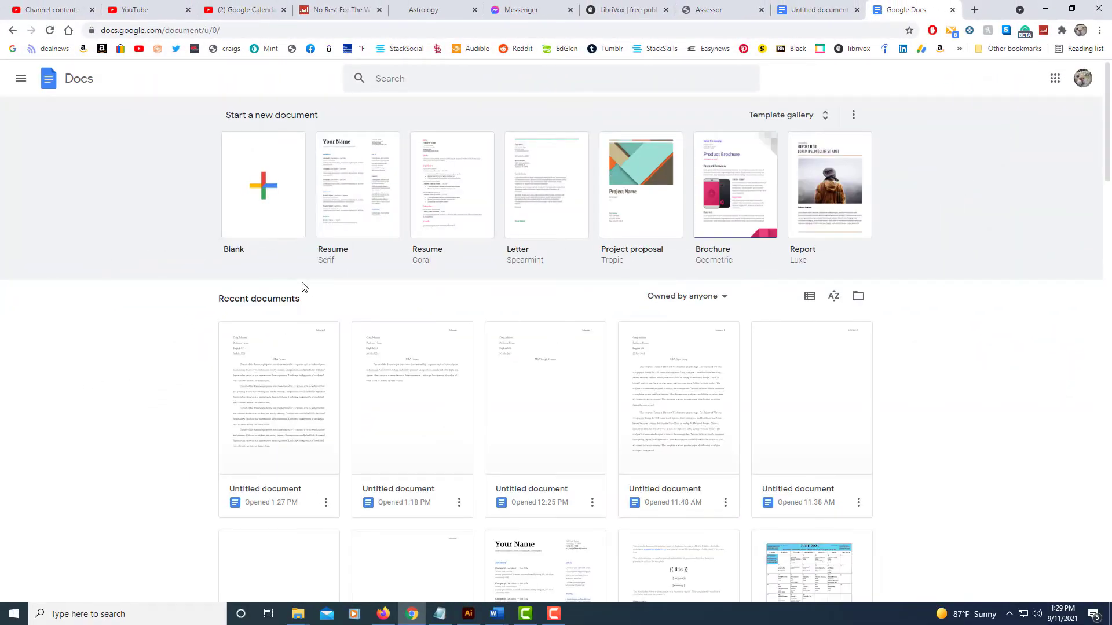
- Create a blank document set to Times New Roman at 12 pt
left_click(278, 225)
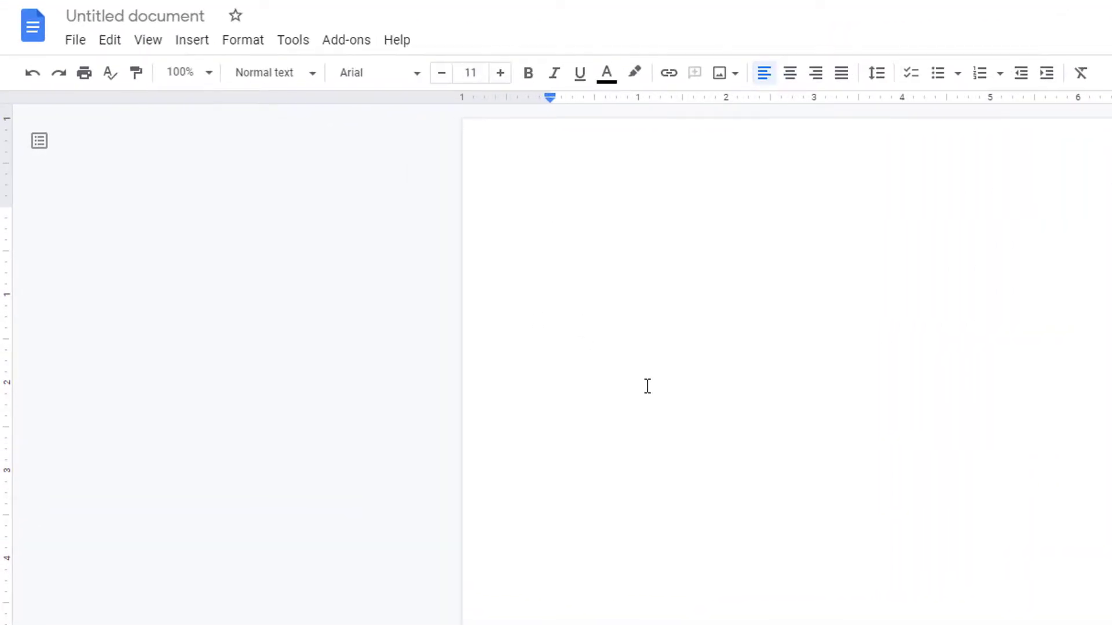
left_click(417, 83)
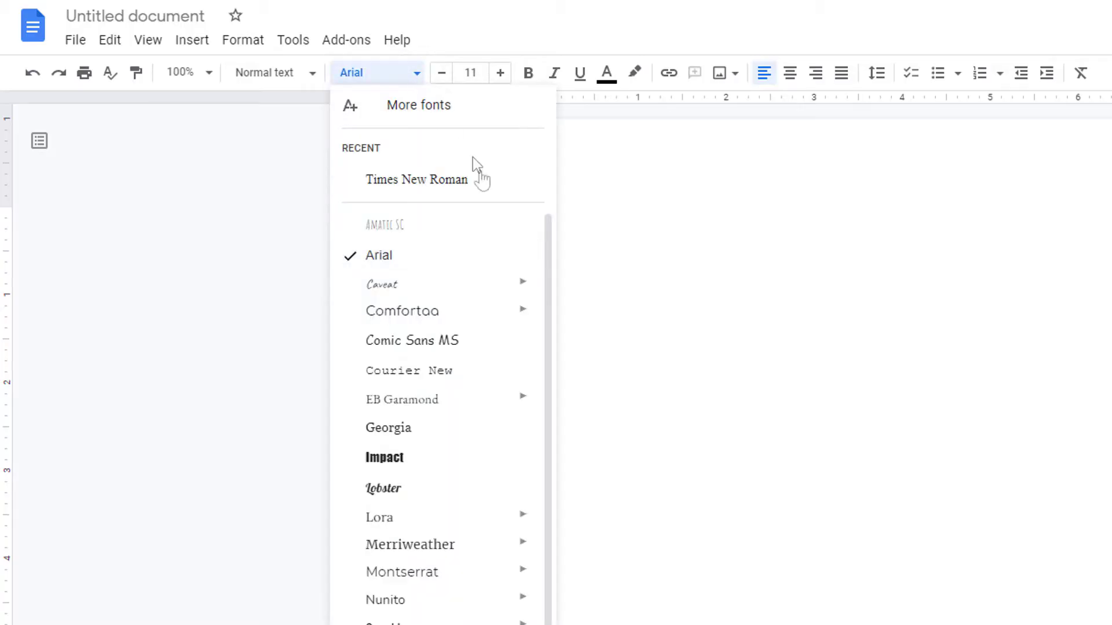
left_click(498, 183)
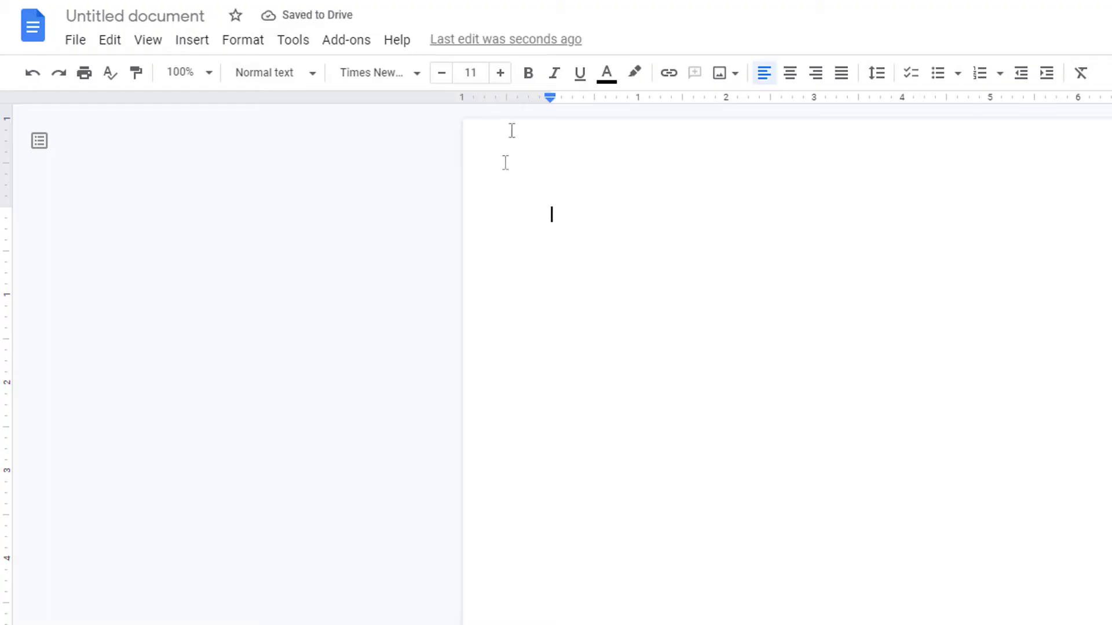
left_click(500, 74)
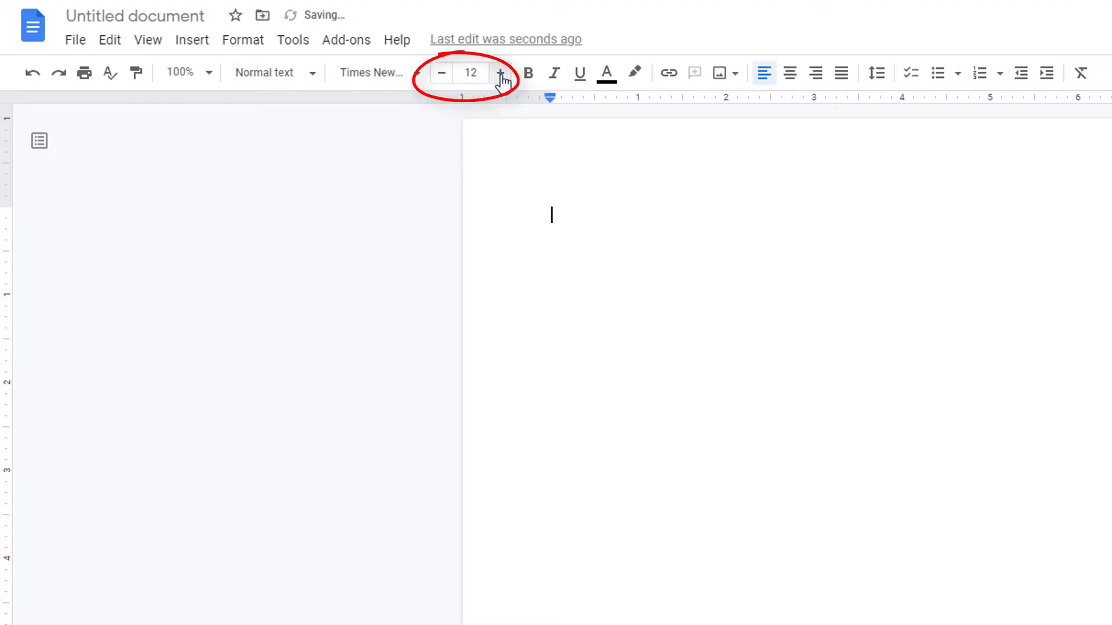
- Open the header and format it as right-aligned Times New Roman, 12 pt
double_click(598, 158)
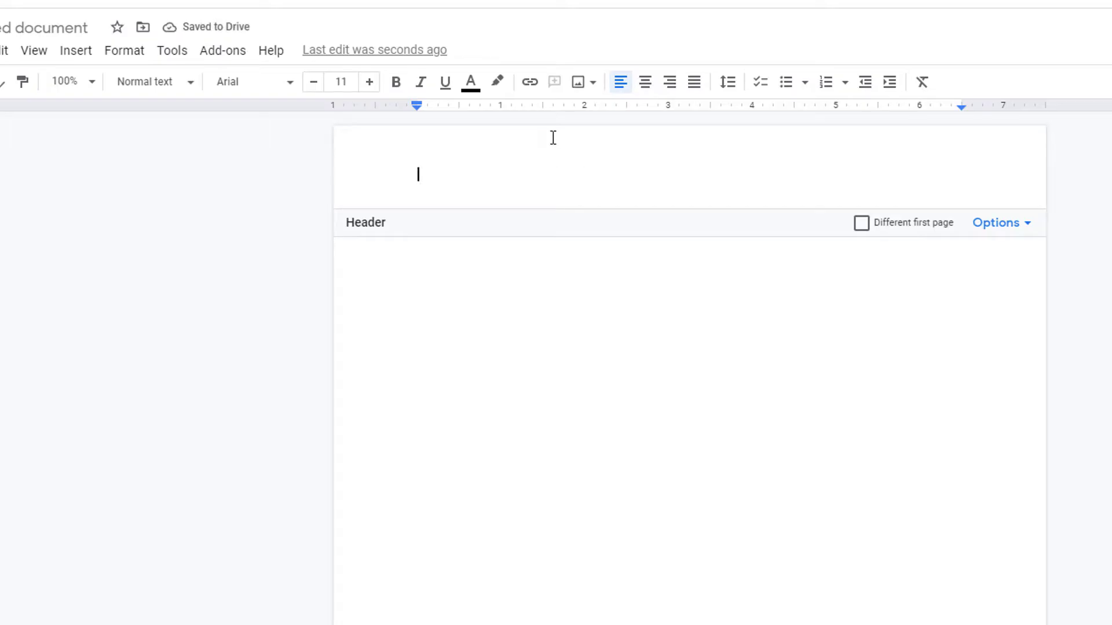
left_click(290, 88)
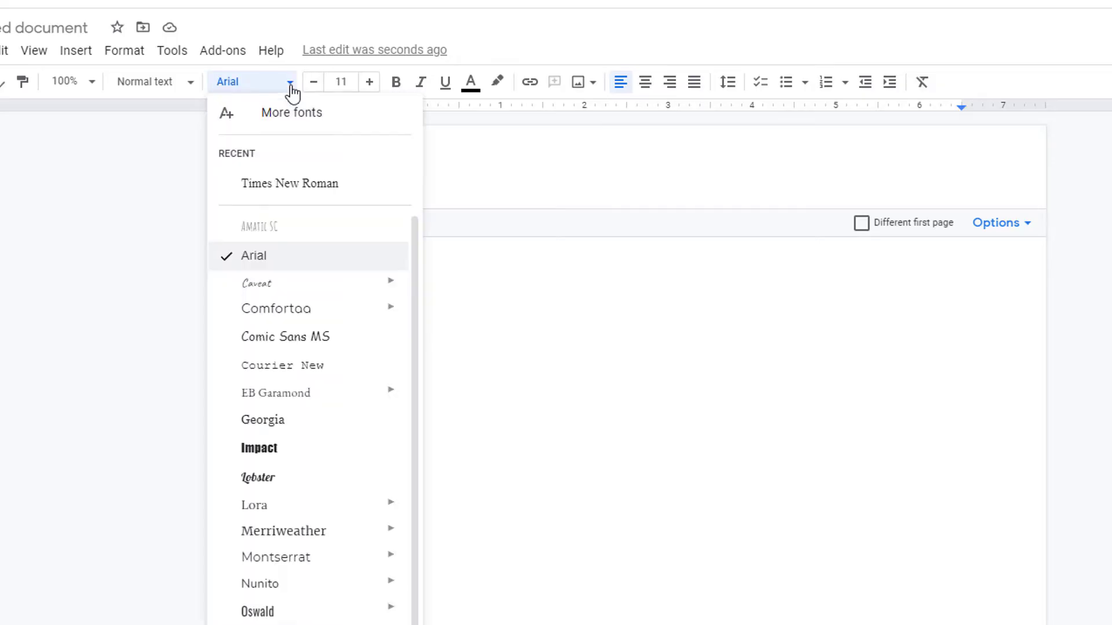
left_click(358, 184)
left_click(368, 84)
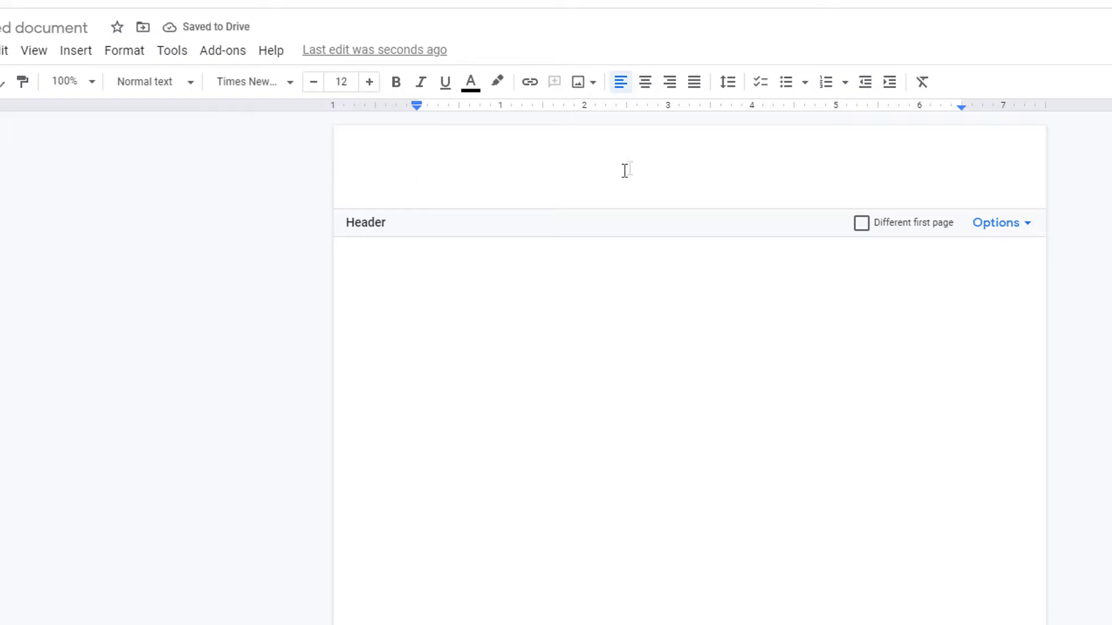
left_click(670, 83)
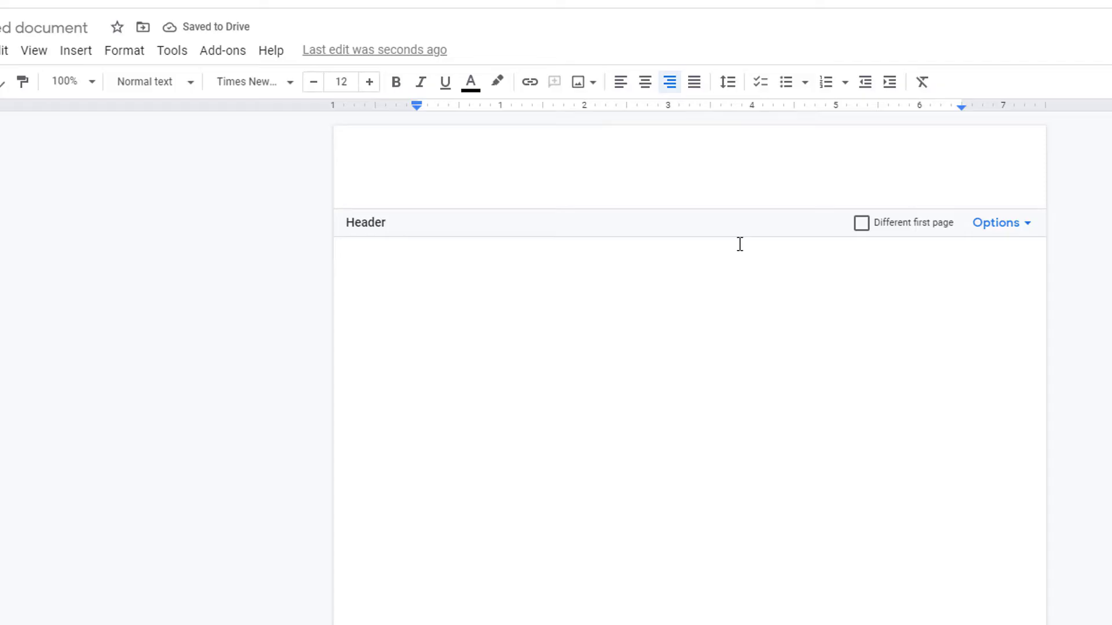
- Enter the author's surname in the header, followed by a top-right automatic page number
type("Johnson")
left_click(92, 63)
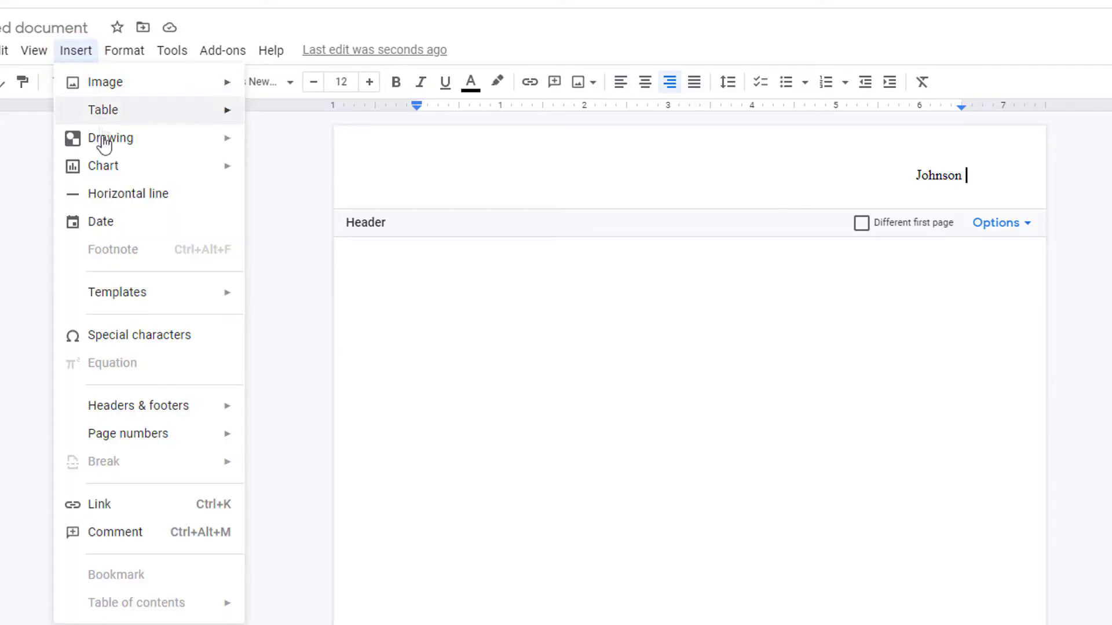
mouse_move(190, 435)
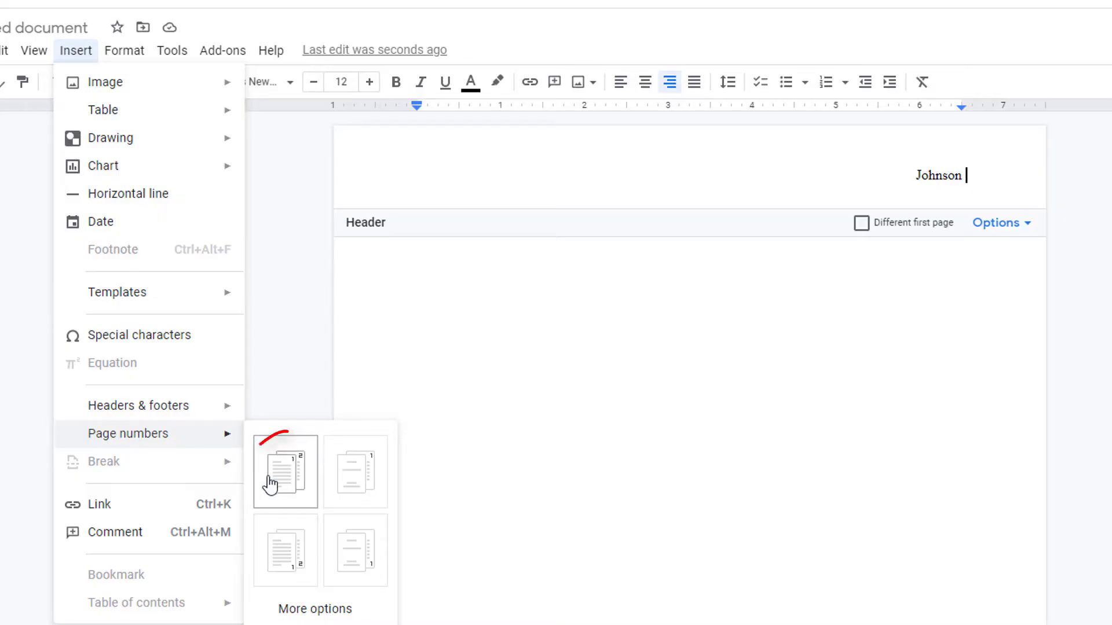
left_click(304, 499)
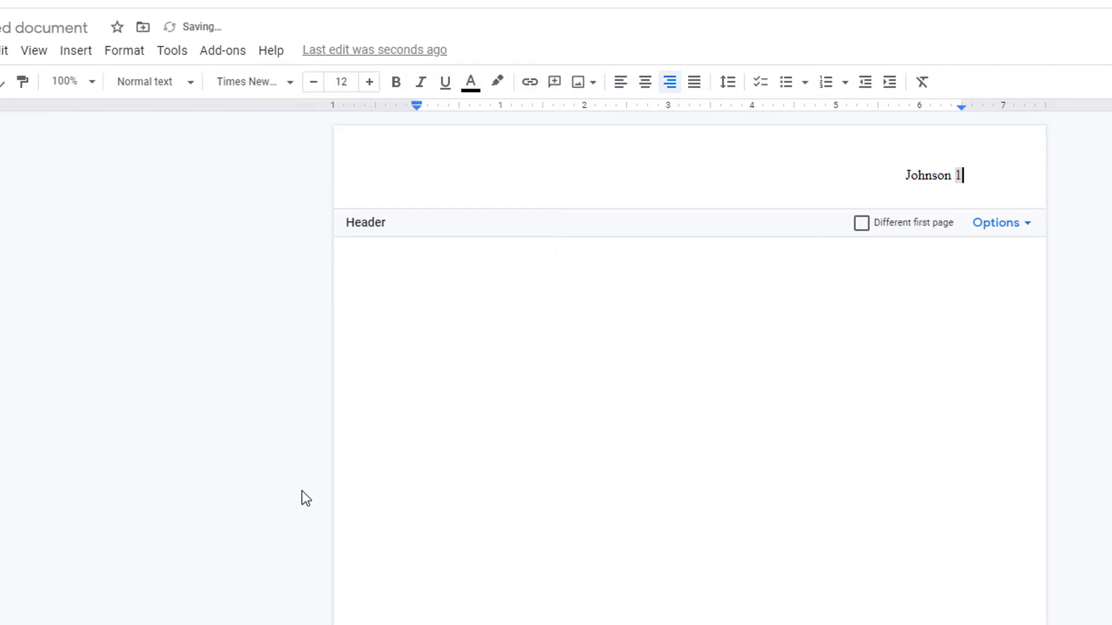
- Return to the body and verify 1-inch margins on all sides in Page setup
left_click(660, 387)
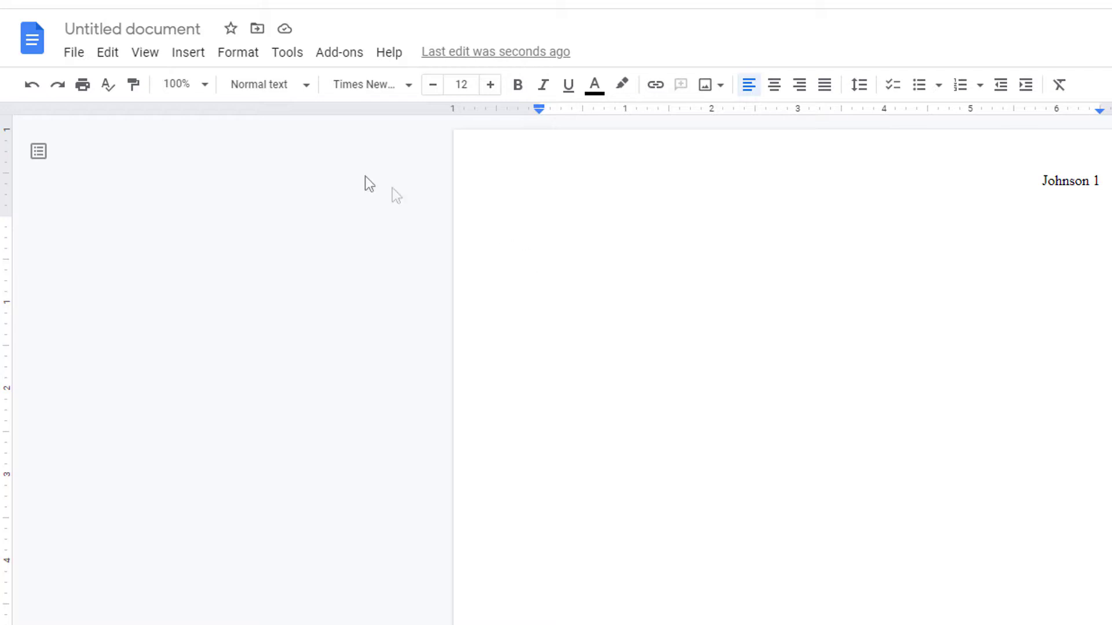
left_click(74, 53)
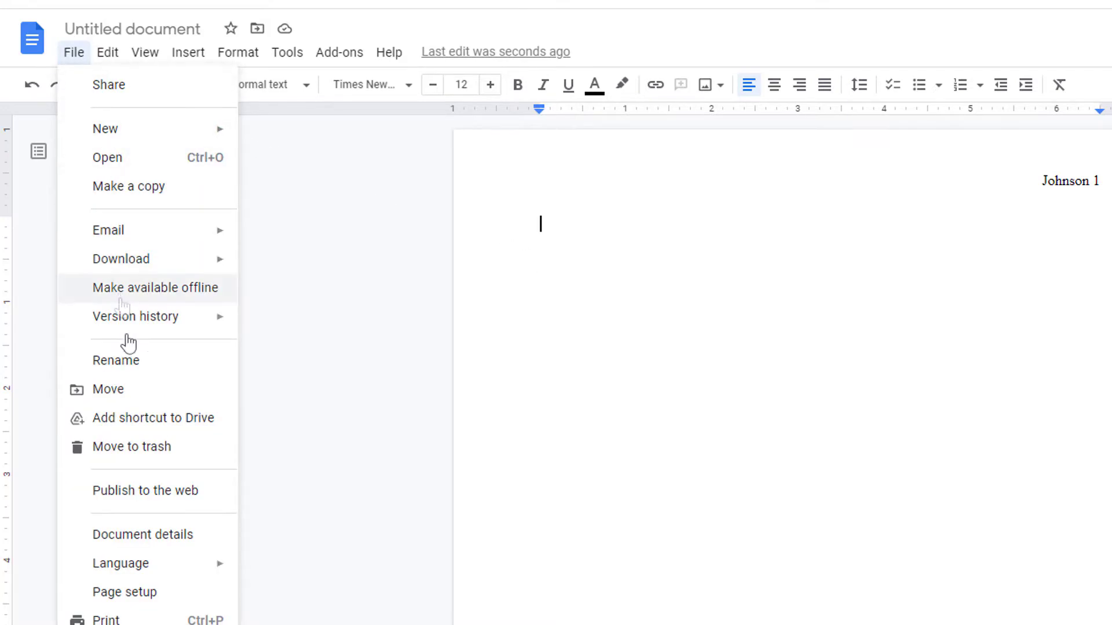
left_click(179, 593)
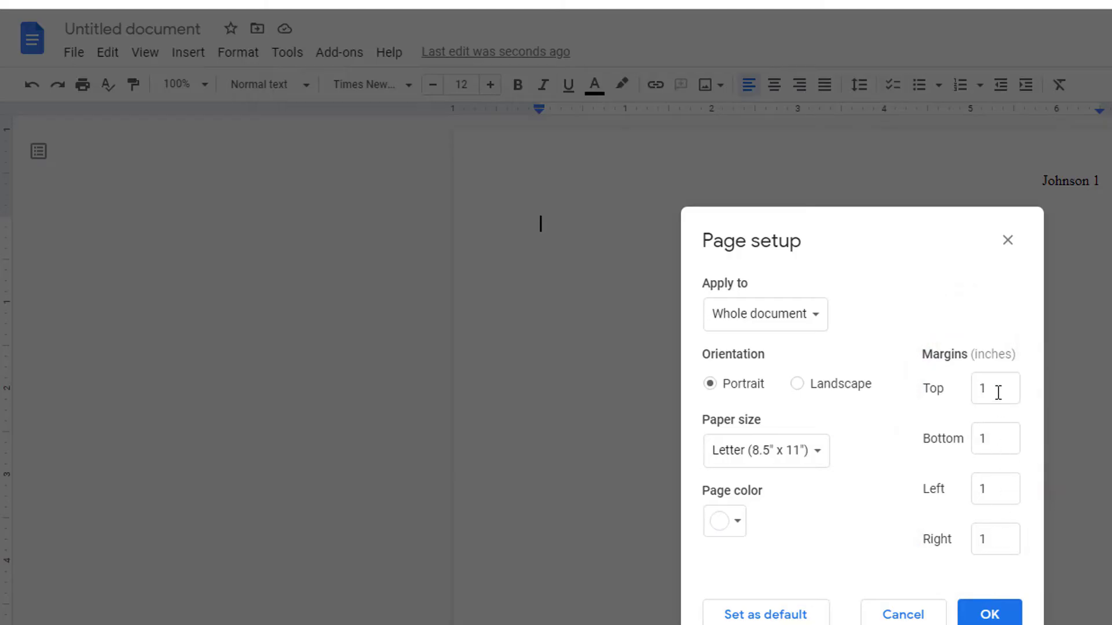
left_click(990, 615)
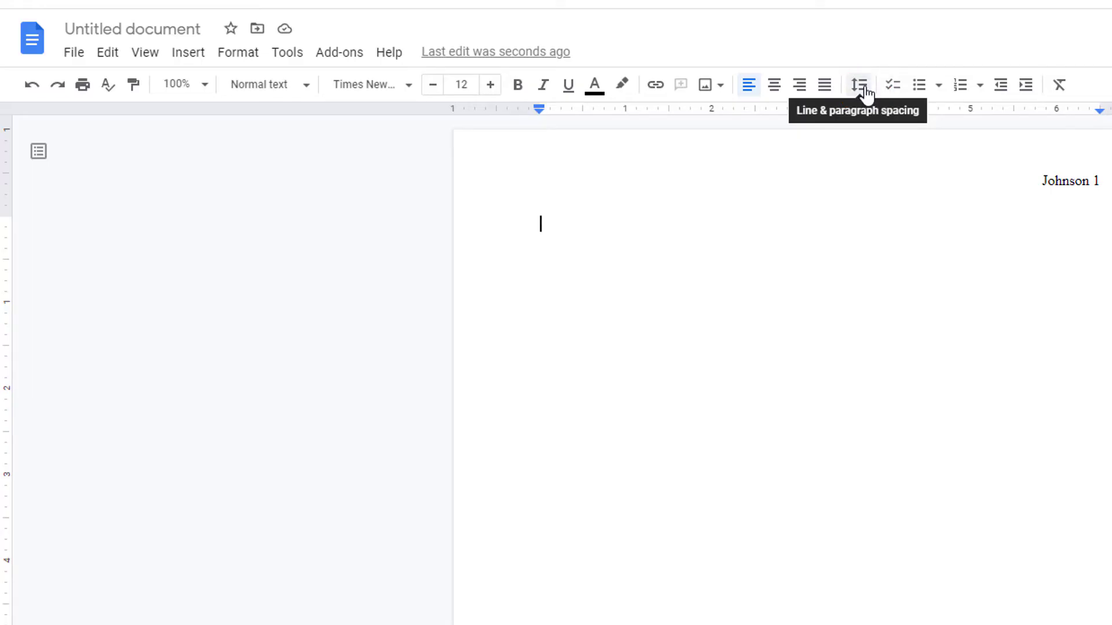
- Double-space the body and type the student's name, instructor's name, English 131, and 20 July 2021 on separate lines
left_click(866, 93)
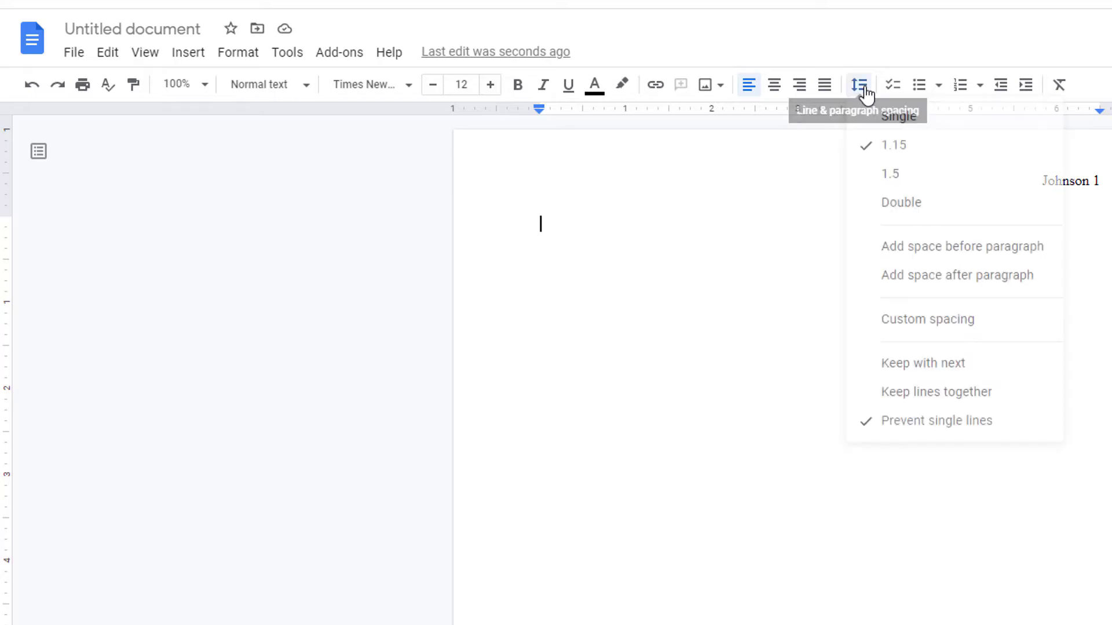
left_click(946, 207)
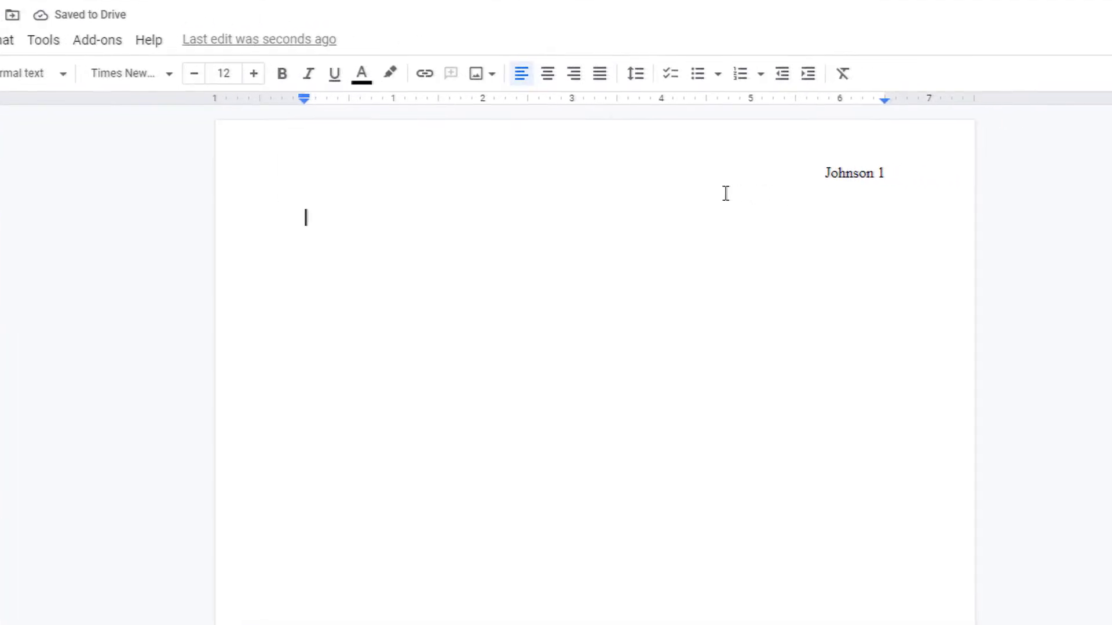
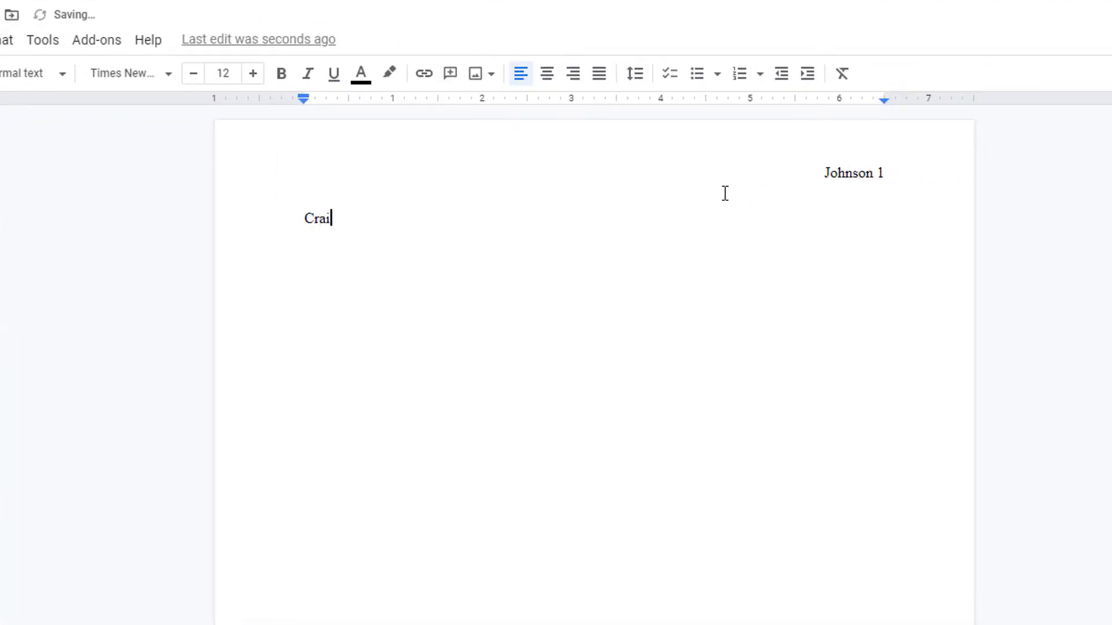
key("Return")
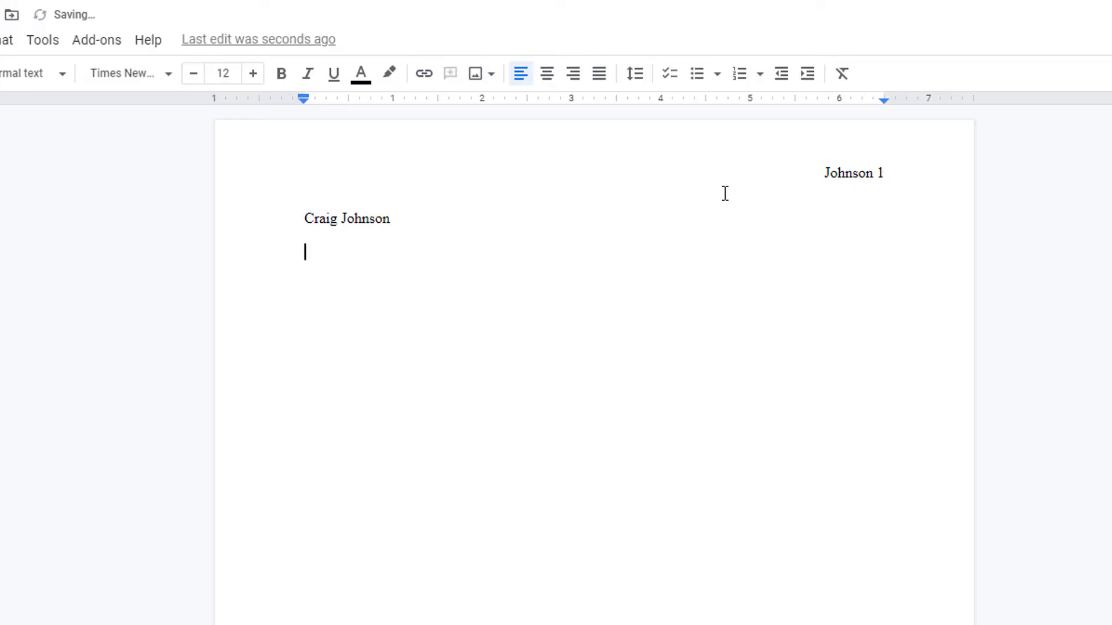
type("Professor Noons")
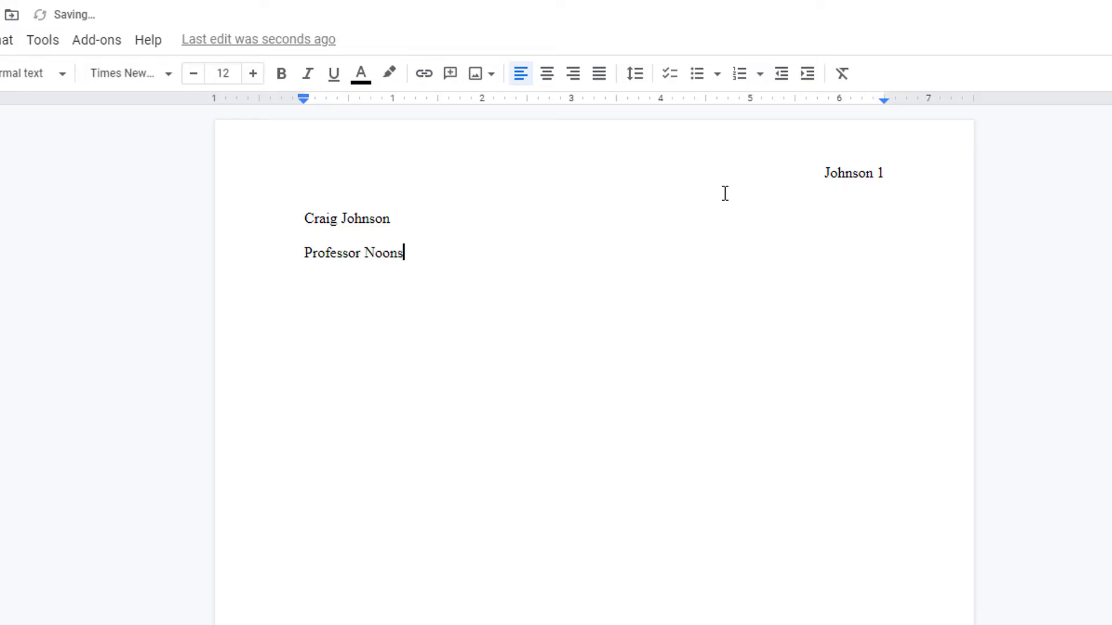
key("Return")
type("English 131")
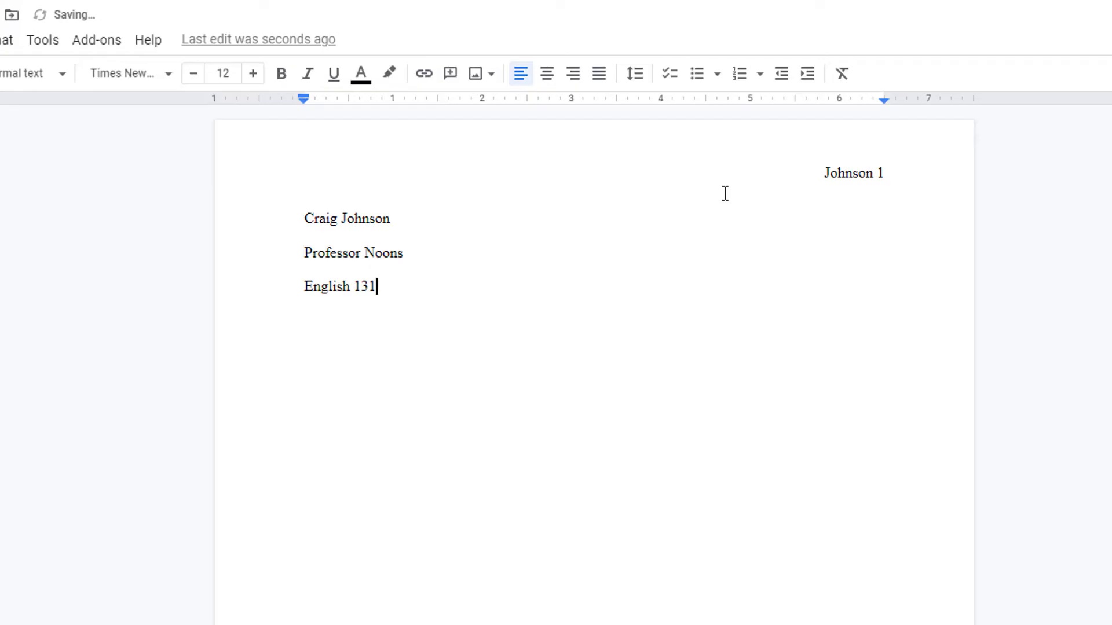
key("Return")
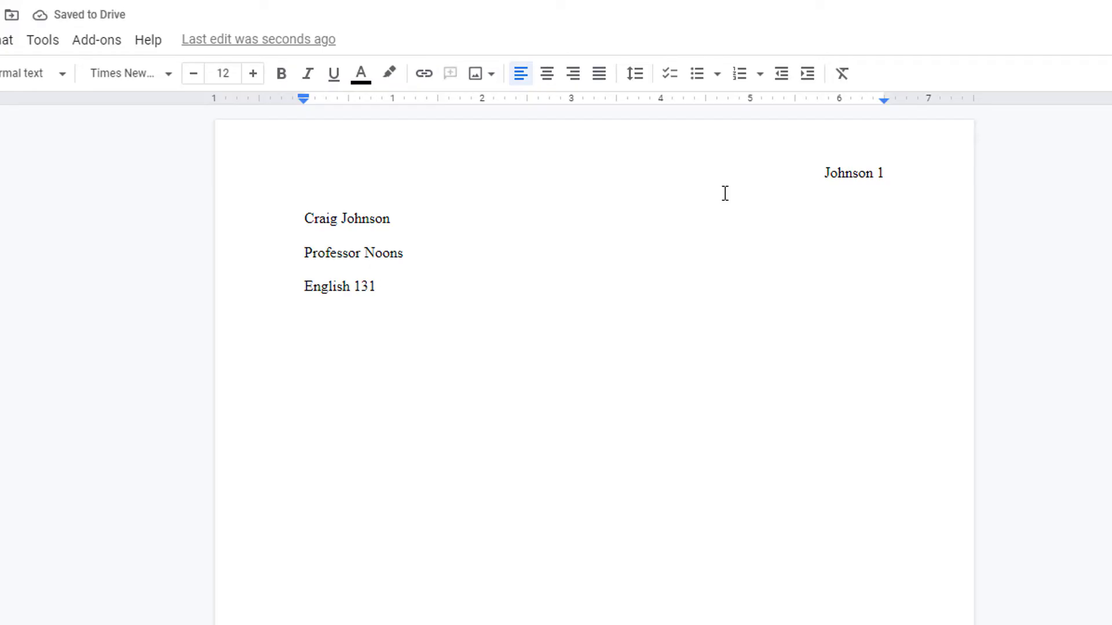
type("20 J")
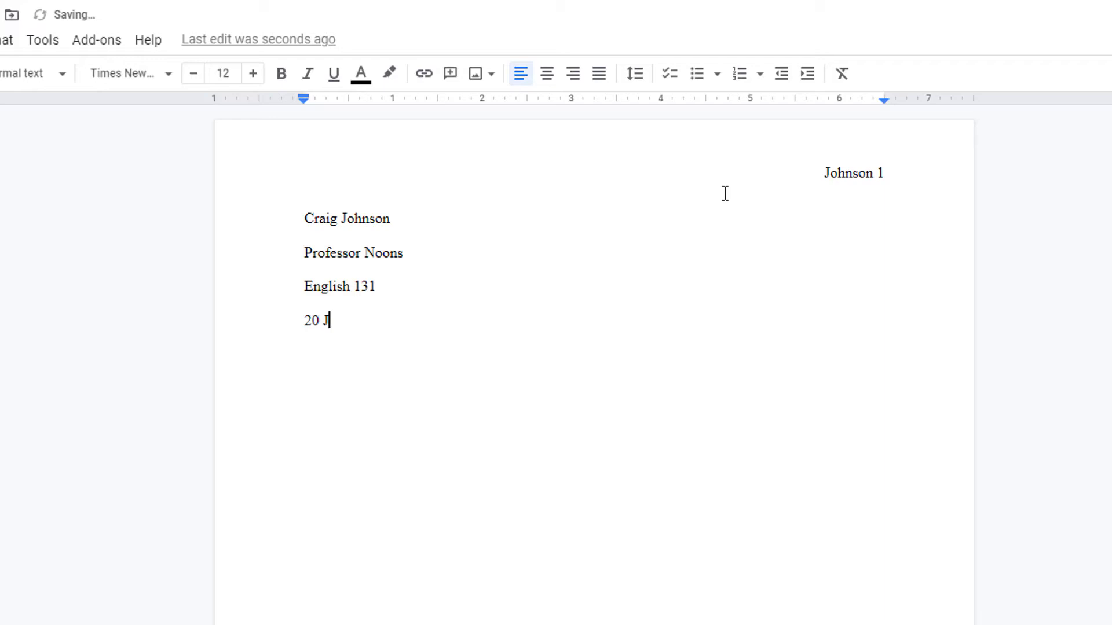
type("uly 2021")
key("Return")
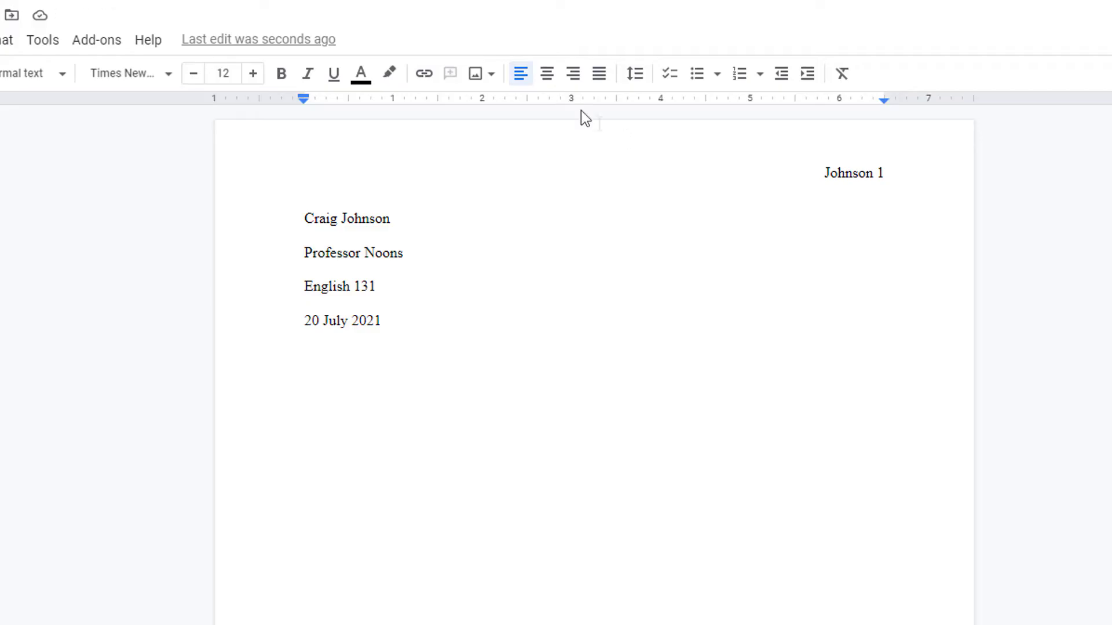
- Add the centred title 'MLA Google Docs Setup' below the date
left_click(547, 73)
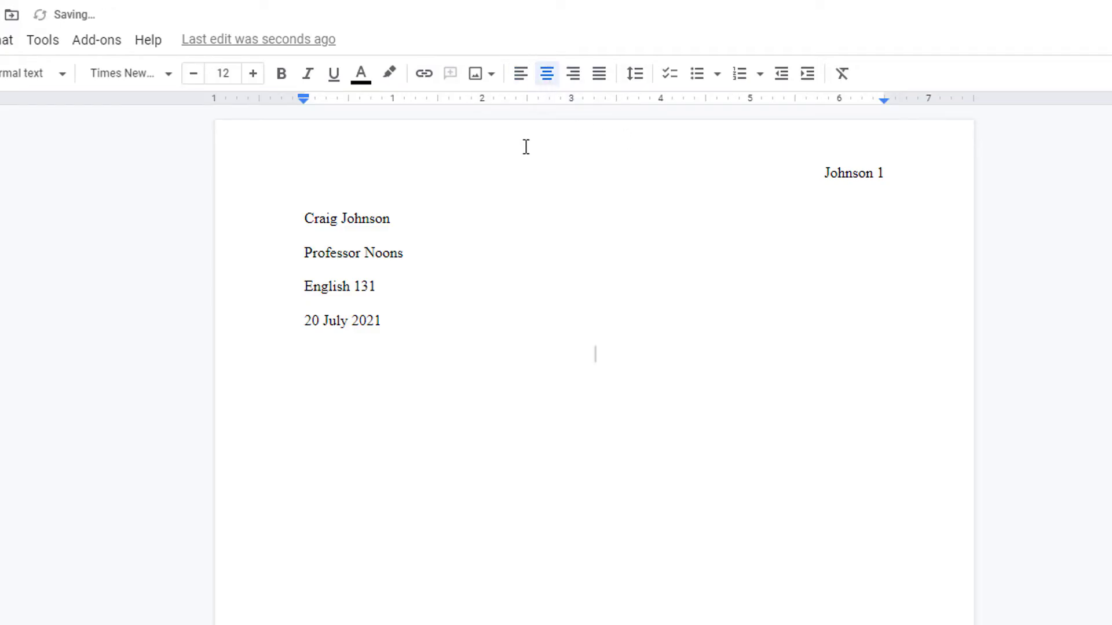
type("LA Go")
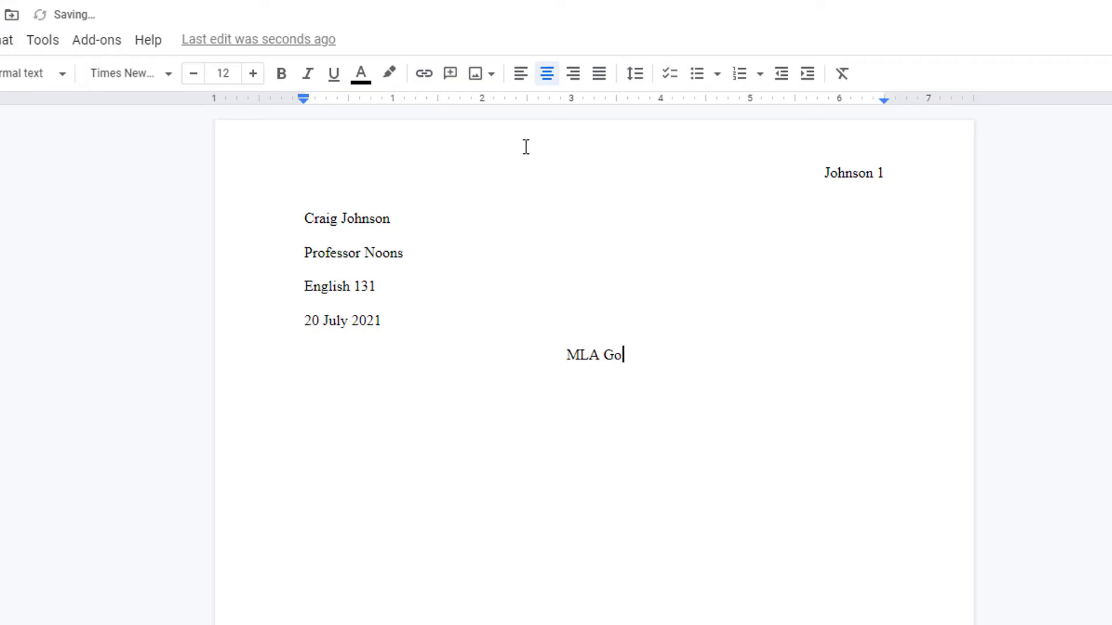
type("ogle Doc")
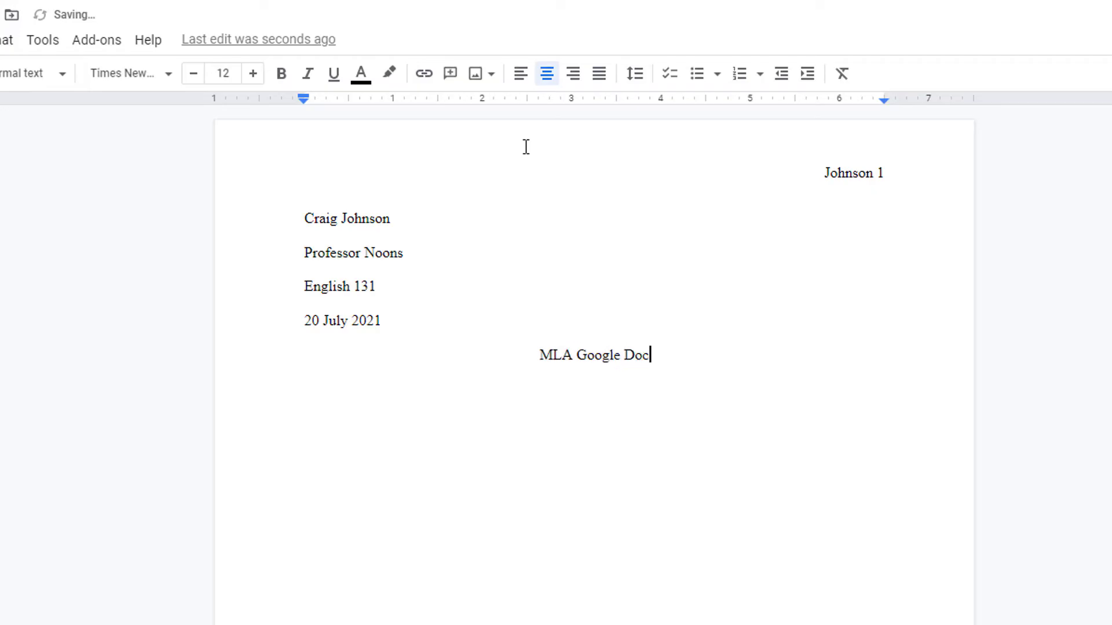
type("s Setup")
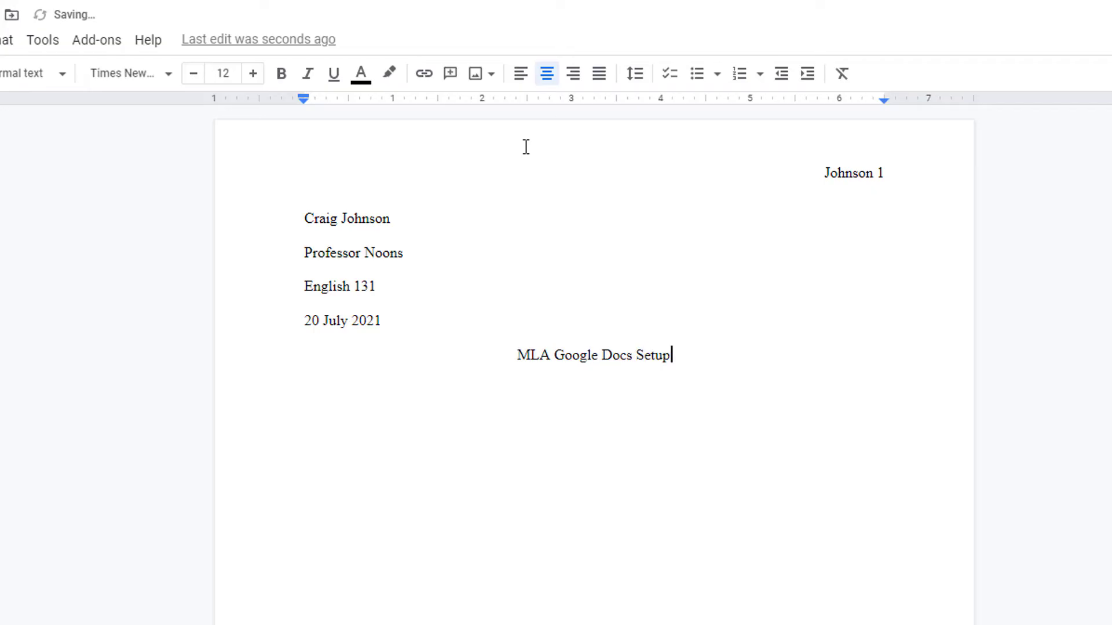
key("Return")
- Left-align the line below the title with a 0.50-inch first-line indent
left_click(523, 88)
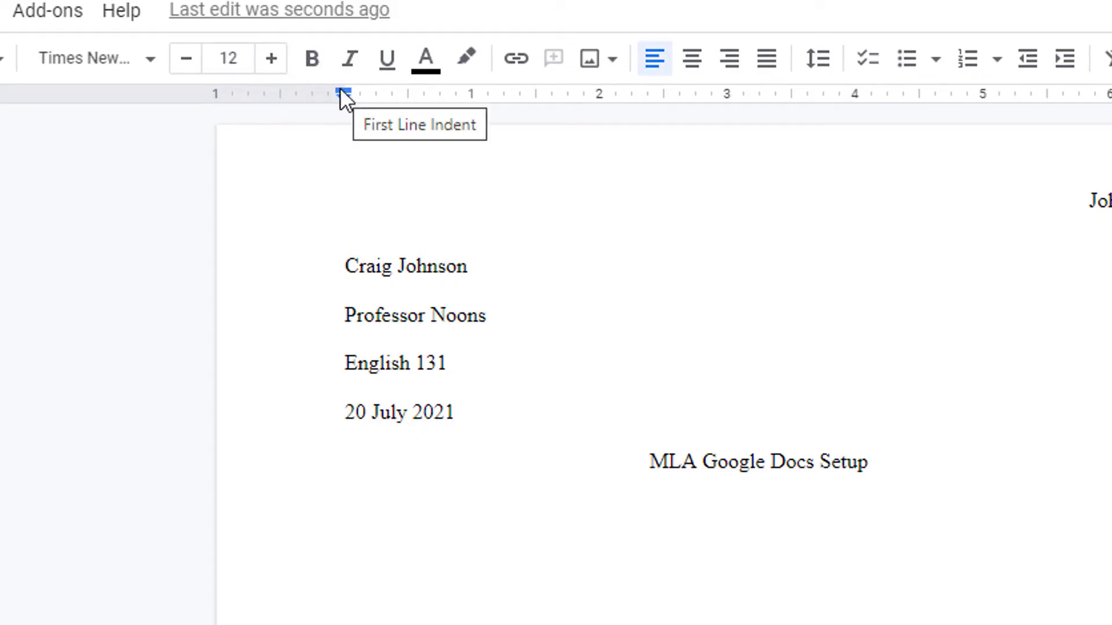
left_click_drag(342, 91, 406, 91)
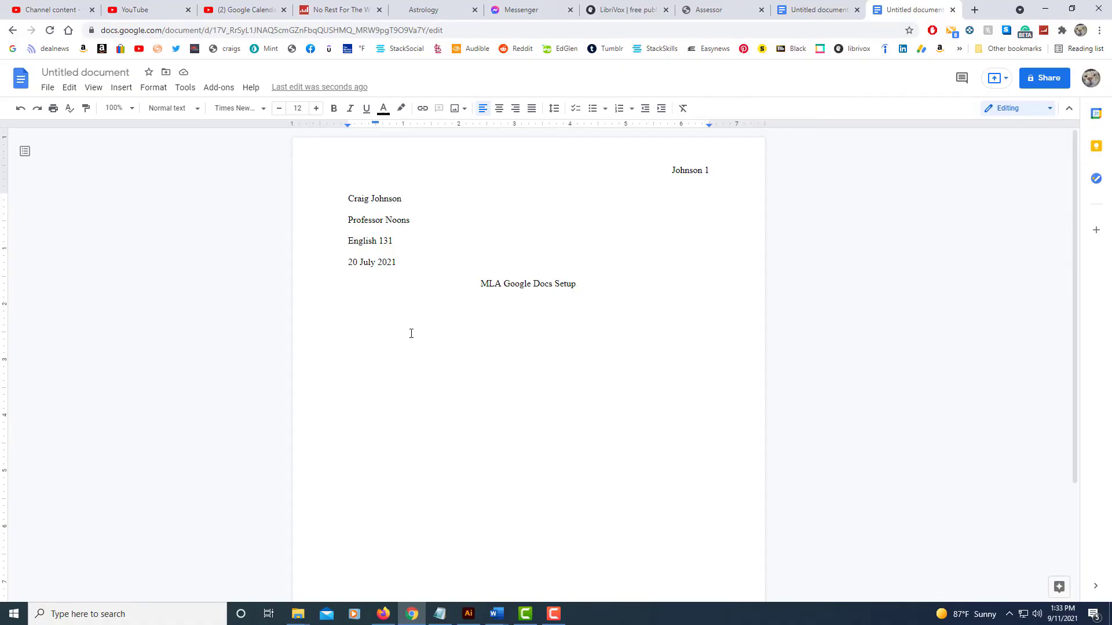
- Paste the Romanesque art paragraph three times as indented, double-spaced body paragraphs
type("The art of the Romanesque period was characterized by a vigorous style in both sculpture and painting. Colors were striking and mostly primary. Compositions usually had little depth and figures often varied in size in relation to their importance. Landscape backgrounds, if used at all, were closer to abstract art than realism.")
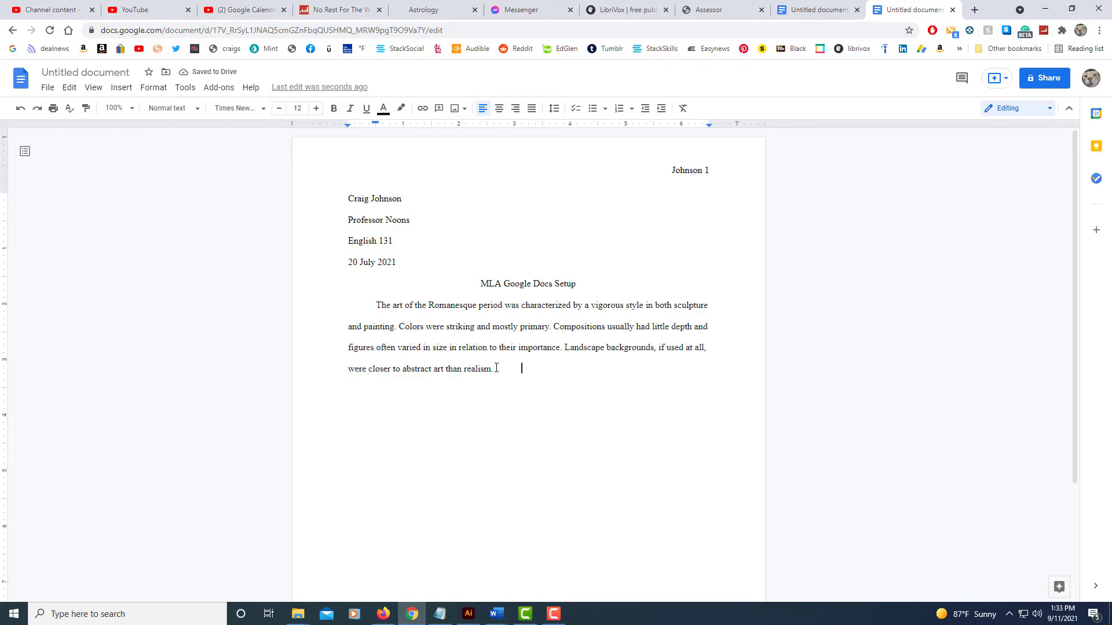
key("Return")
type("The art of the Romanesque period was characterized by a vigorous style in both sculpture and painting. Colors were striking and mostly primary. Compositions usually had little depth and figures often varied in size in relation to their importance. Landscape backgrounds, if used at all, were closer to abstract art than realism.")
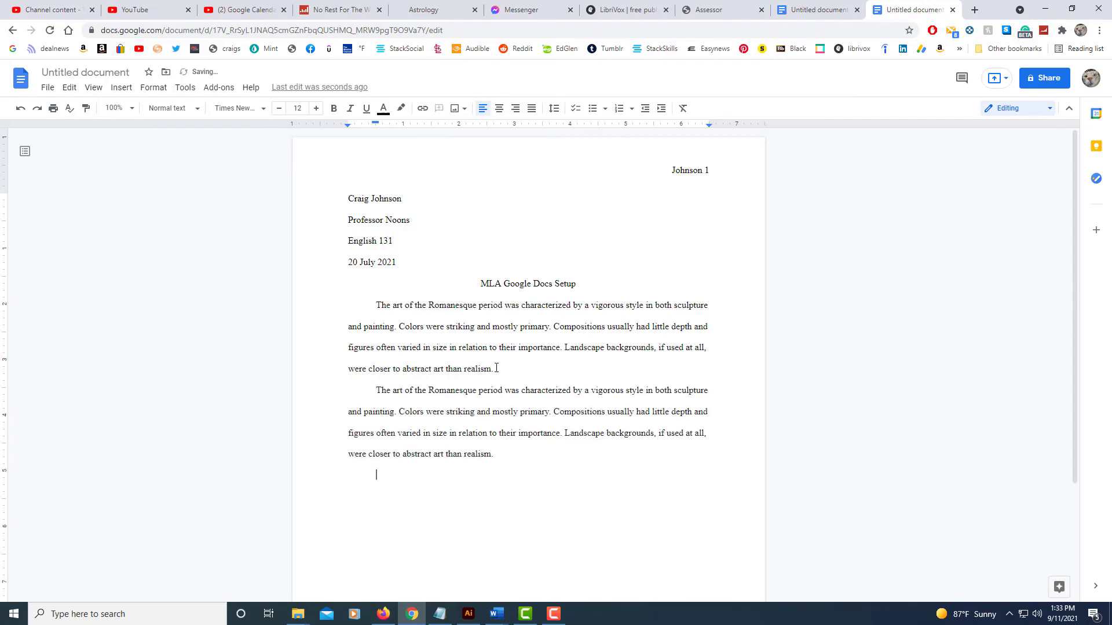
type("The art of the Romanesque period was characterized by a vigorous style in both sculpture and painting. Colors were striking and mostly primary. Compositions usually had little depth and figures often varied in size in relation to their importance. Landscape backgrounds, if used at all, were closer to abstract art than realism.")
scroll(496, 376, "down", 1)
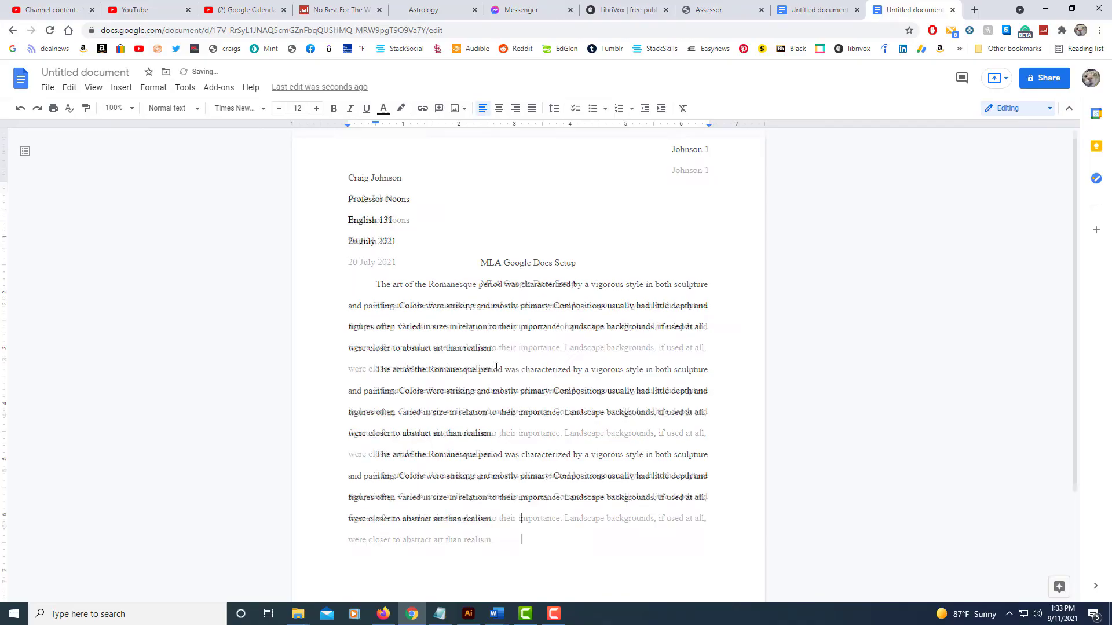
scroll(521, 440, "up", 1)
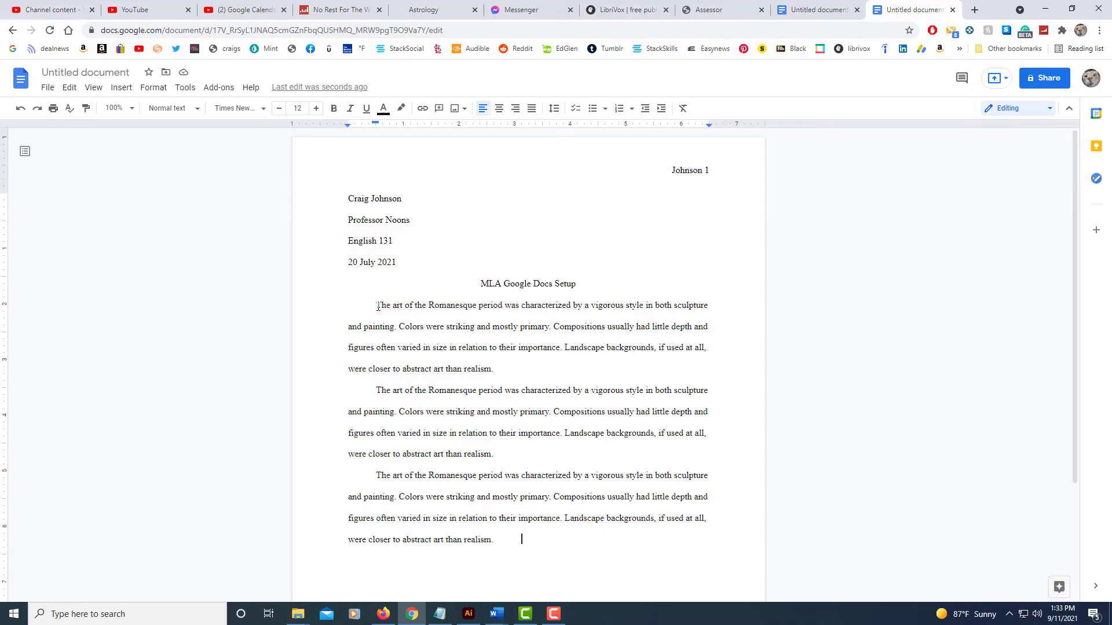
scroll(410, 418, "down", 2)
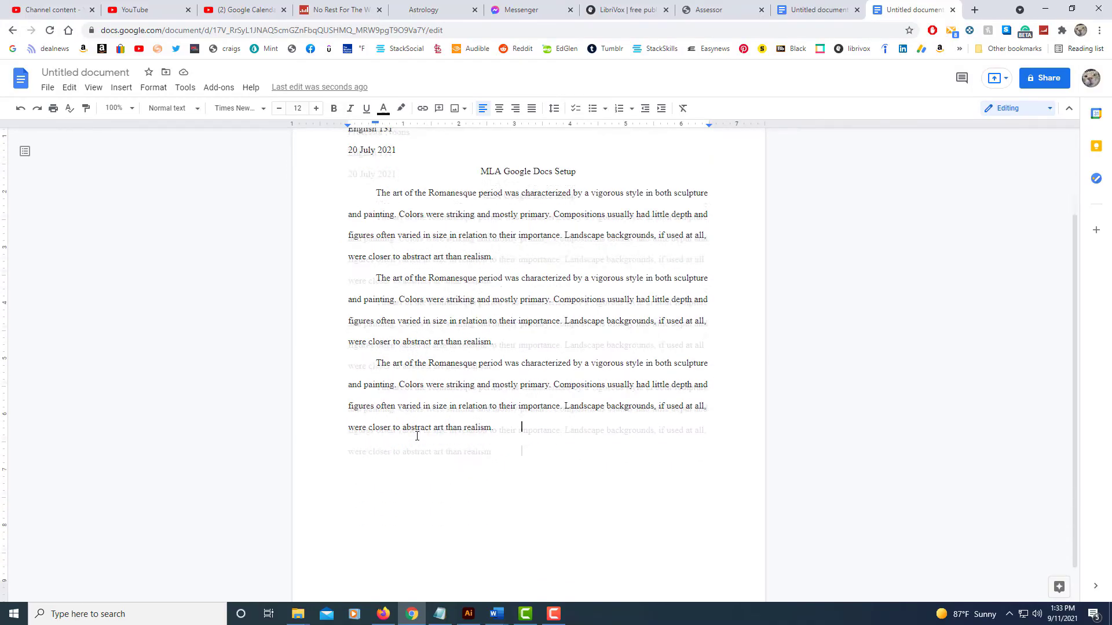
scroll(416, 437, "up", 1)
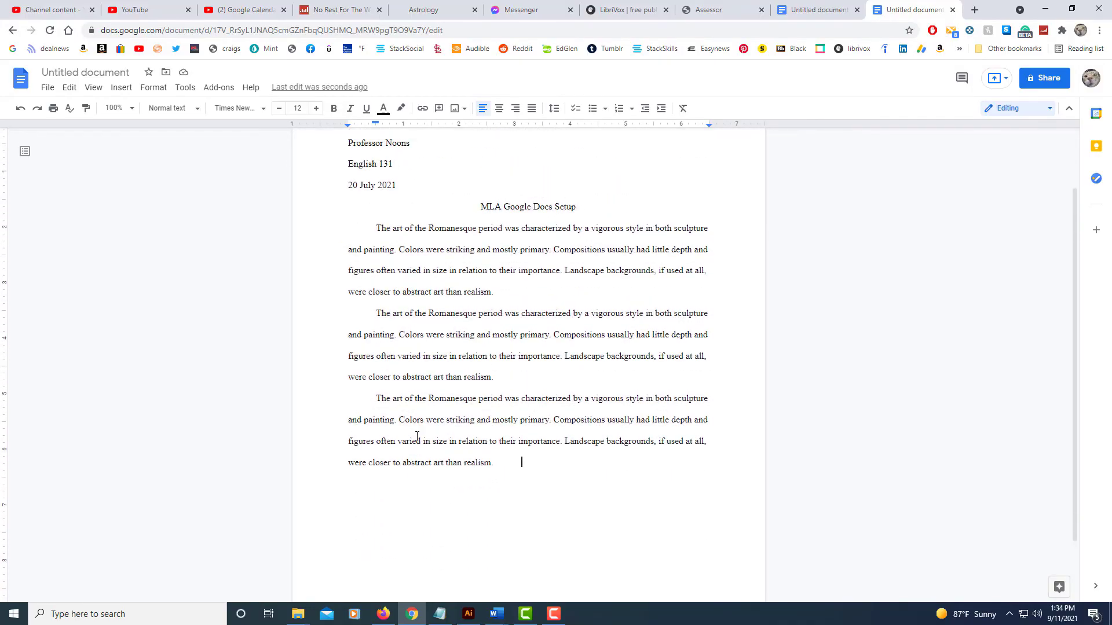
scroll(417, 437, "down", 2)
scroll(416, 436, "up", 3)
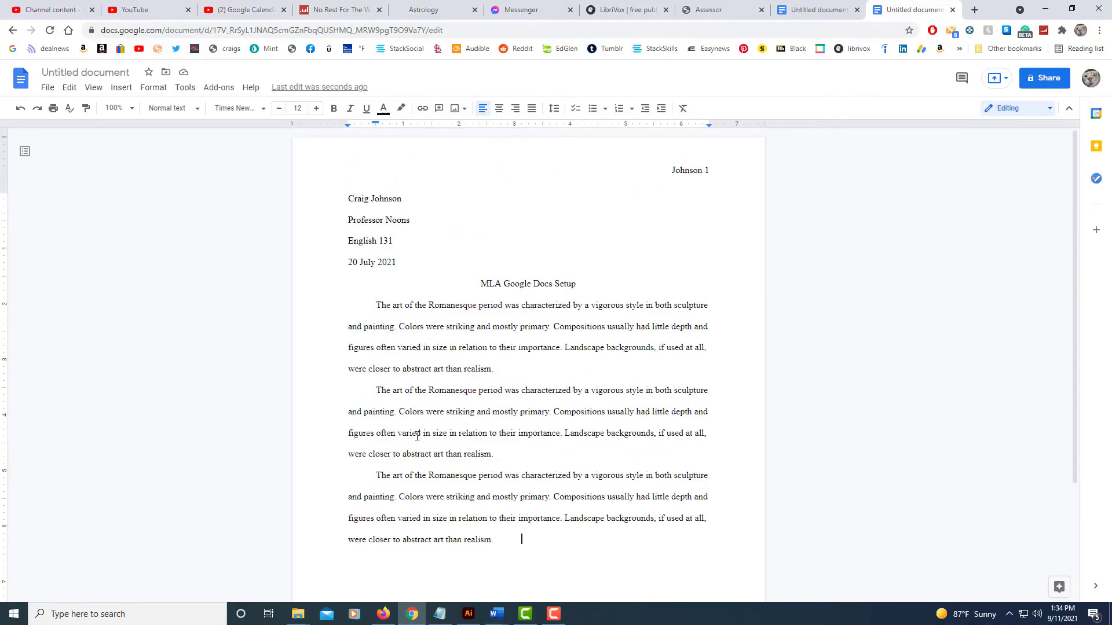
scroll(417, 437, "down", 2)
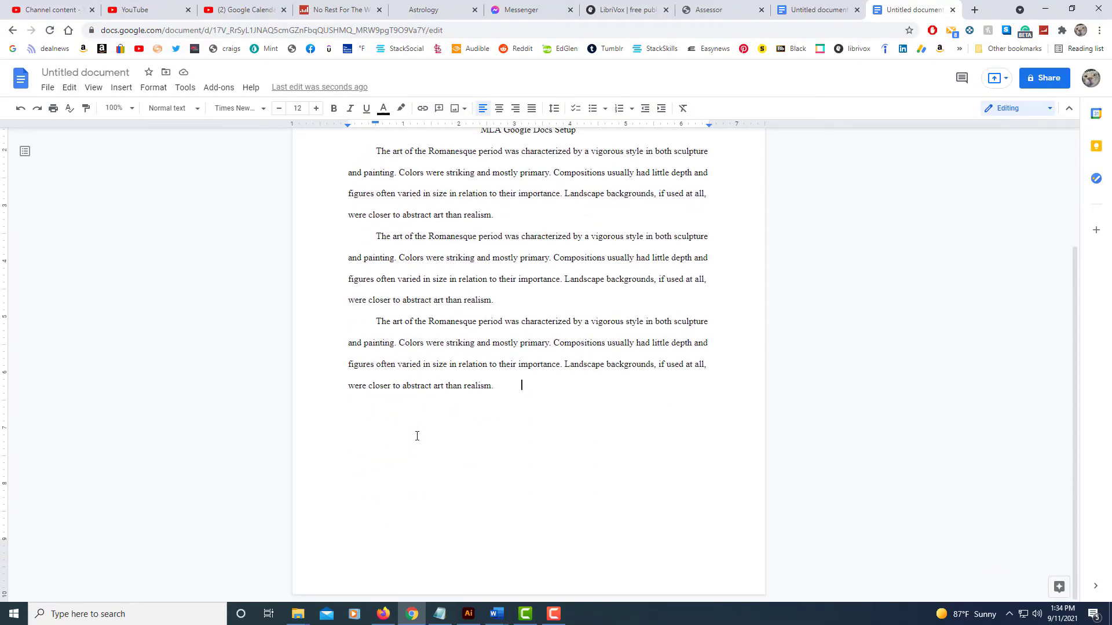
scroll(416, 436, "up", 2)
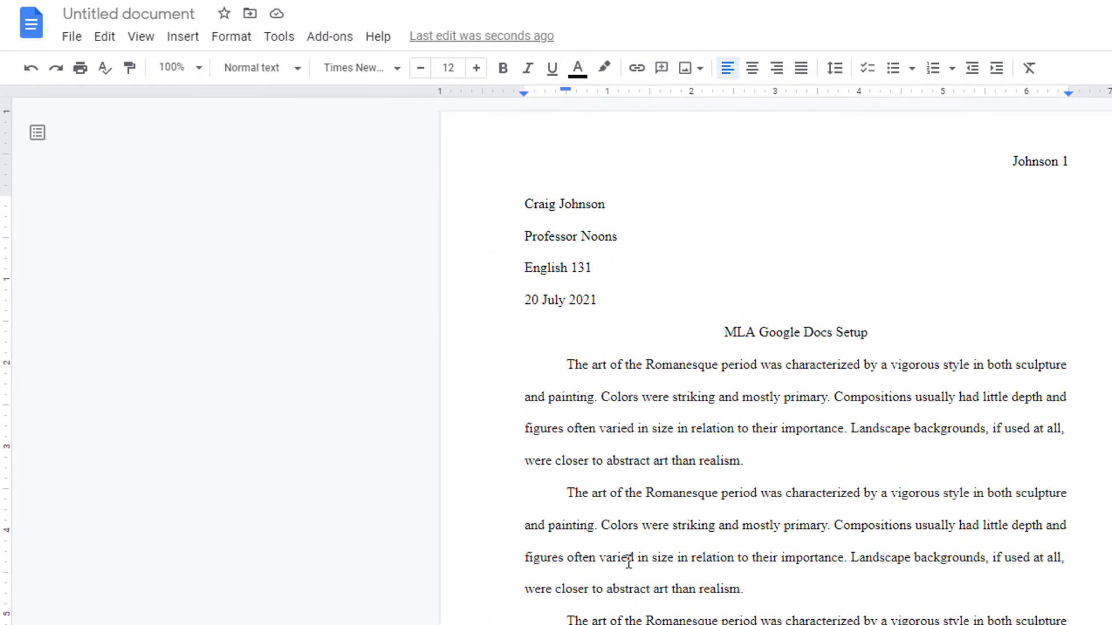
- Insert a page break after the body paragraphs to begin page 2
left_click(196, 44)
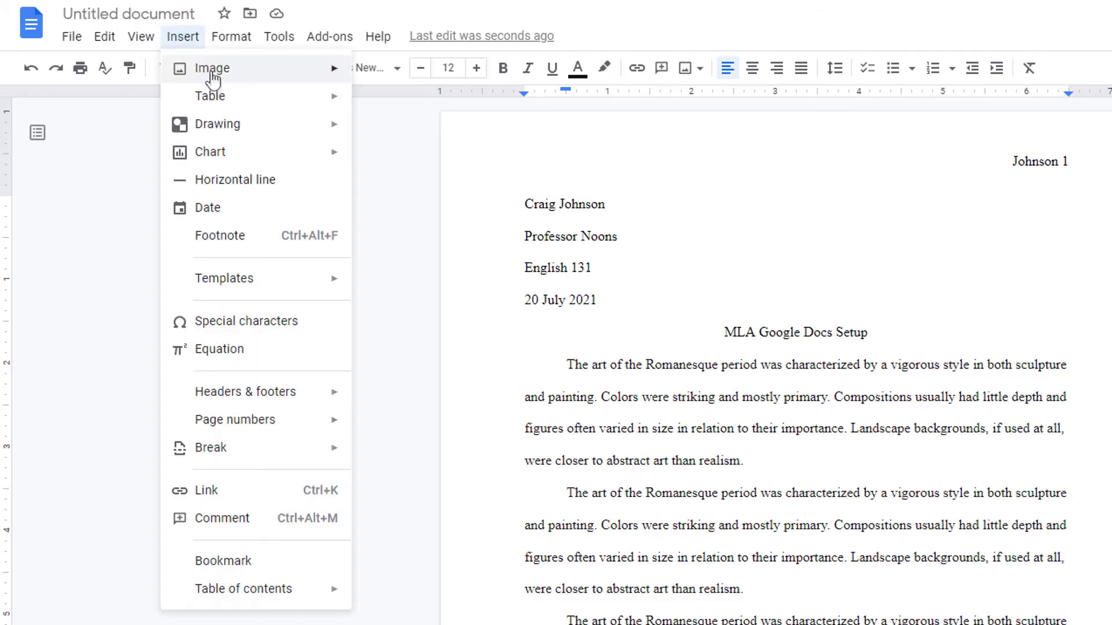
mouse_move(259, 449)
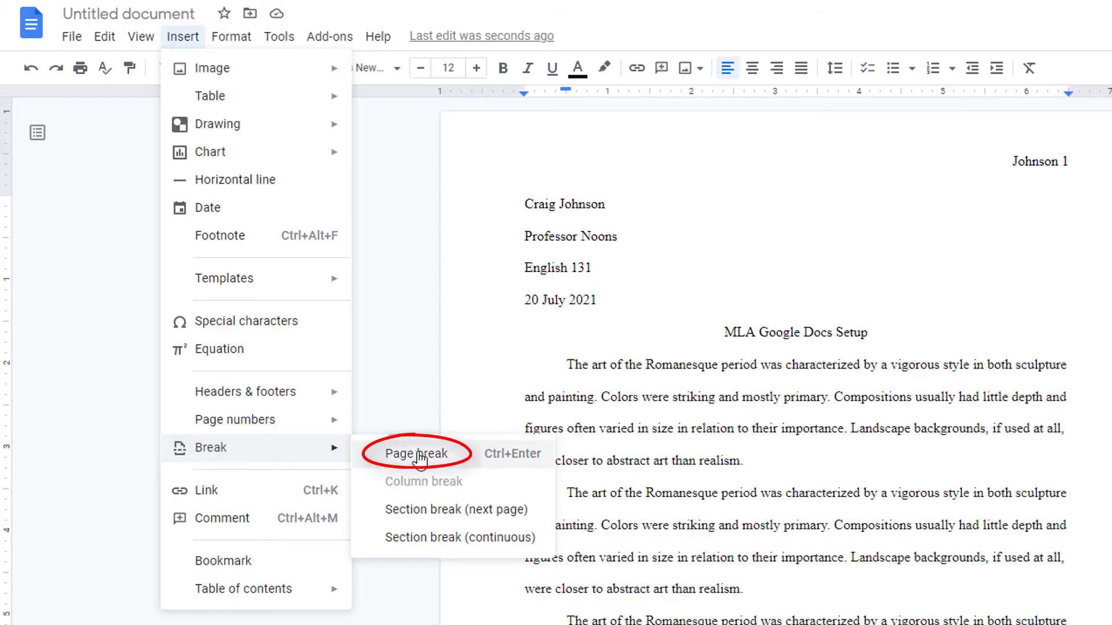
left_click(418, 456)
scroll(633, 513, "down", 5)
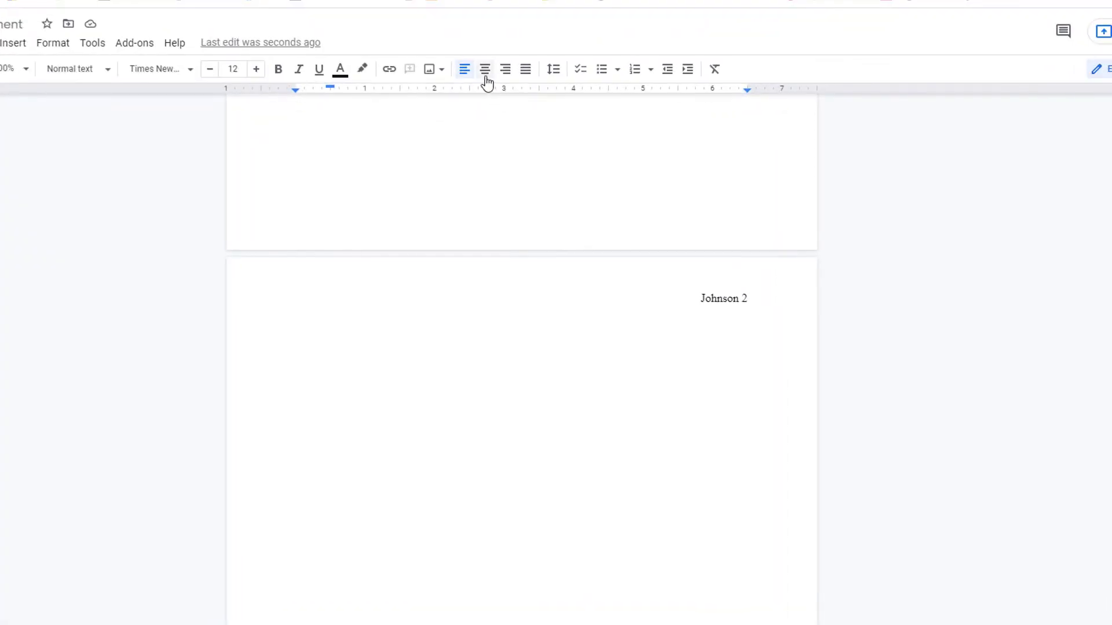
- Add a centred 'Works Cited' heading at the top of page 2, with a left-aligned line below it
left_click(485, 69)
type("Works")
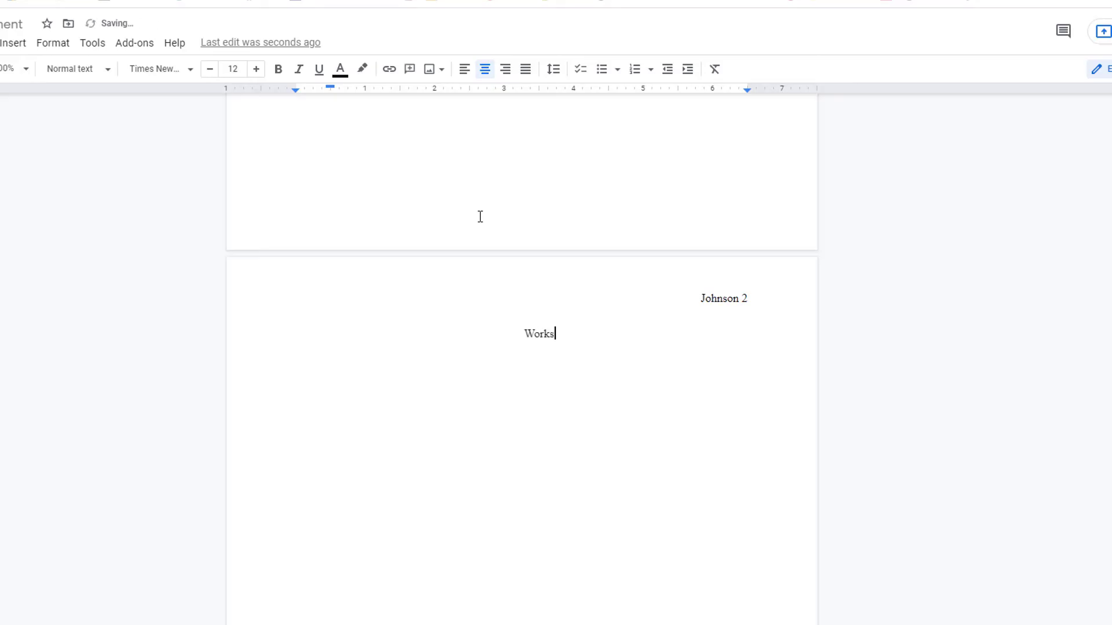
type(" Cited")
key("Return")
left_click(463, 77)
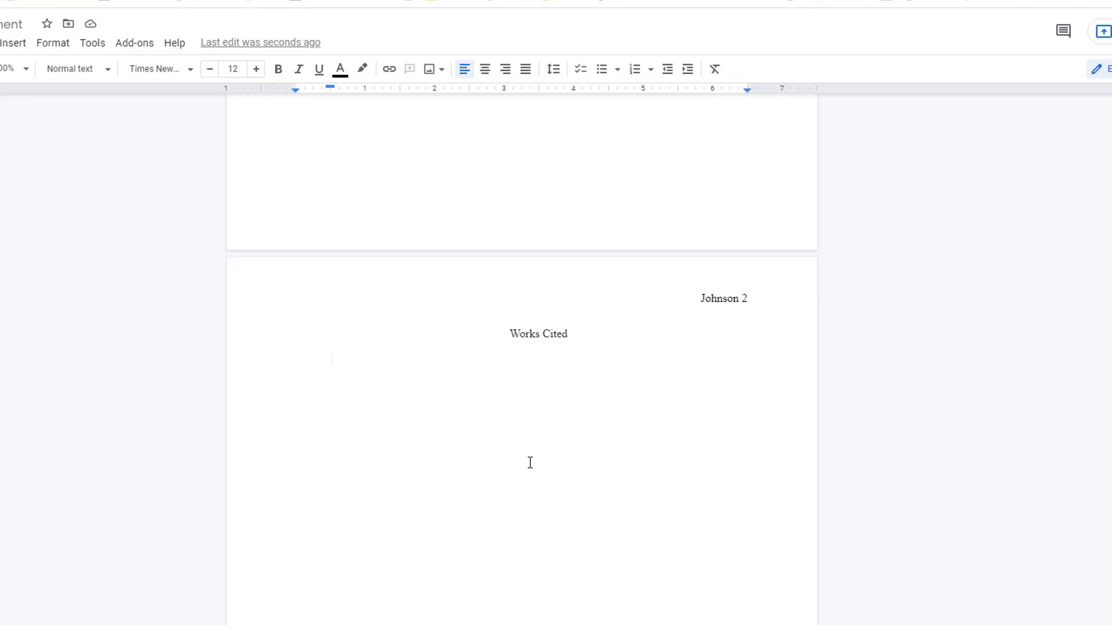
- Paste the Vital Speeches of the Day citation and give it a hanging indent using the ruler
type("Curtin, Michael F. \"Media and the Degradation of Language: The Tides of Vulgarity Can be Countered.\" Vital Speeches of the Day 72.20-21 (Aug. 2006): 578-80. Print.")
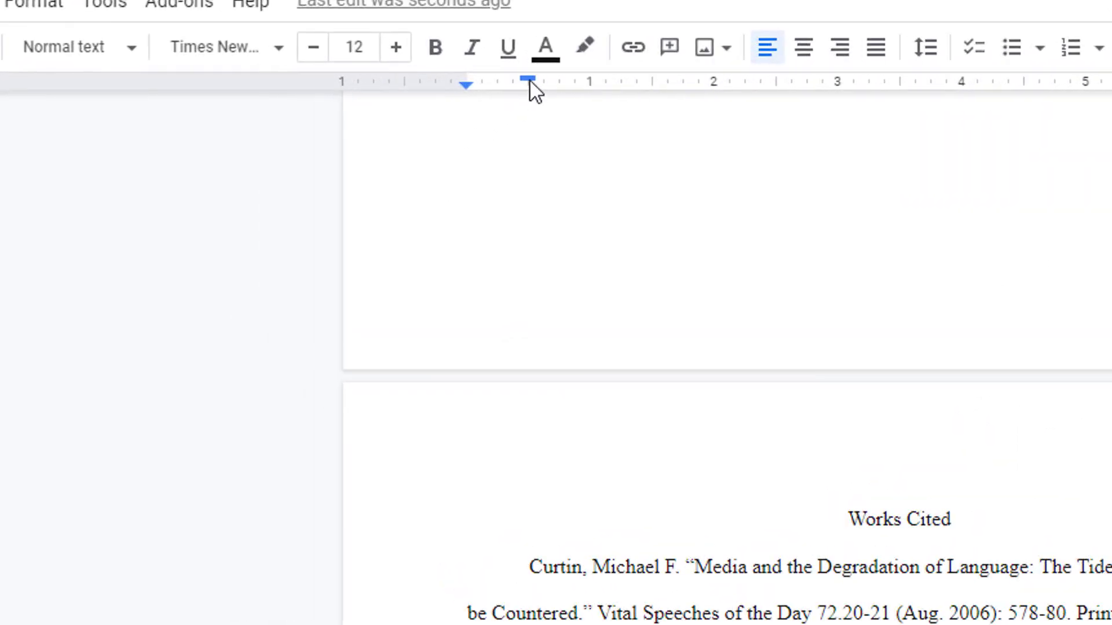
left_click_drag(528, 80, 465, 84)
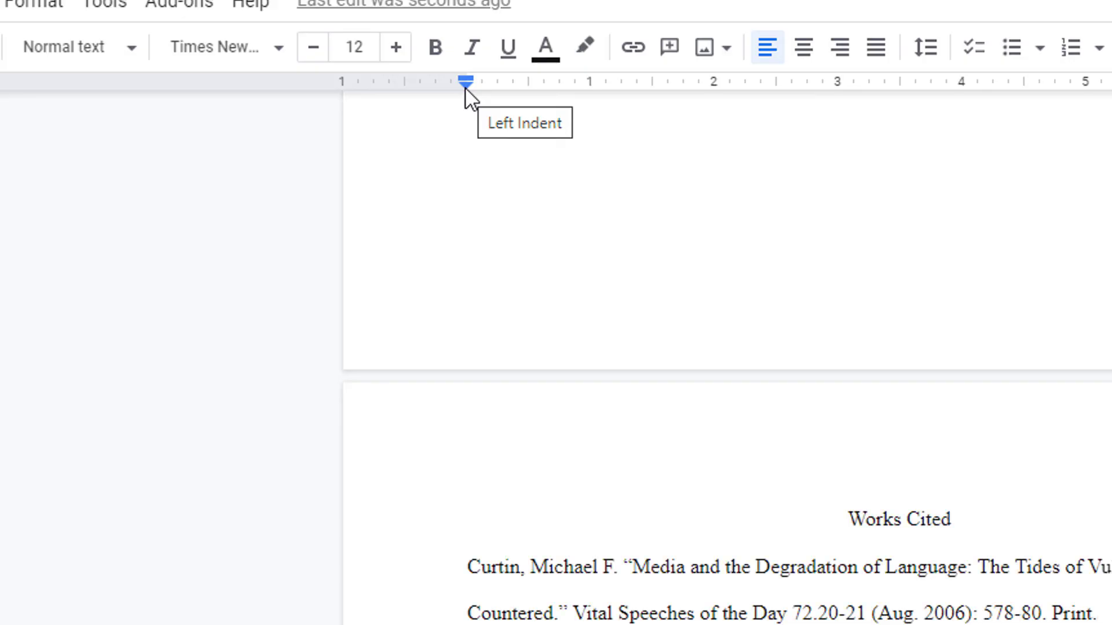
left_click_drag(467, 88, 527, 90)
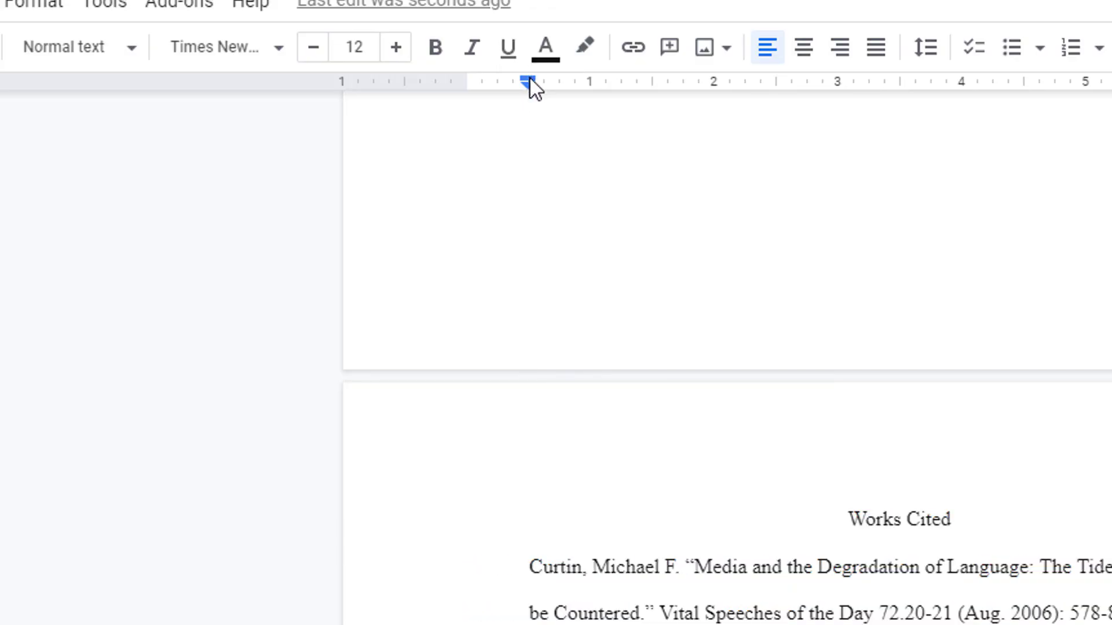
left_click_drag(530, 80, 464, 82)
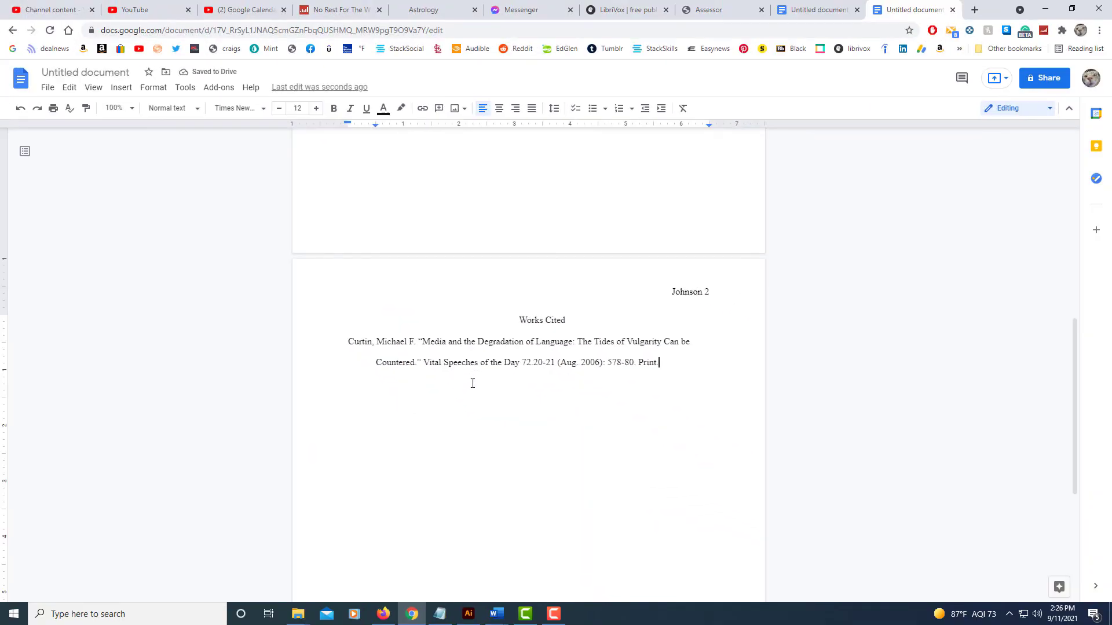
- Paste two more copies of the Vital Speeches of the Day citation below the first
key("Return")
type("Curtin, Michael F. \"Media and the Degradation of Language: The Tides of Vulgarity Can be Countered.\" Vital Speeches of the Day 72.20-21 (Aug. 2006): 578-80. Print.")
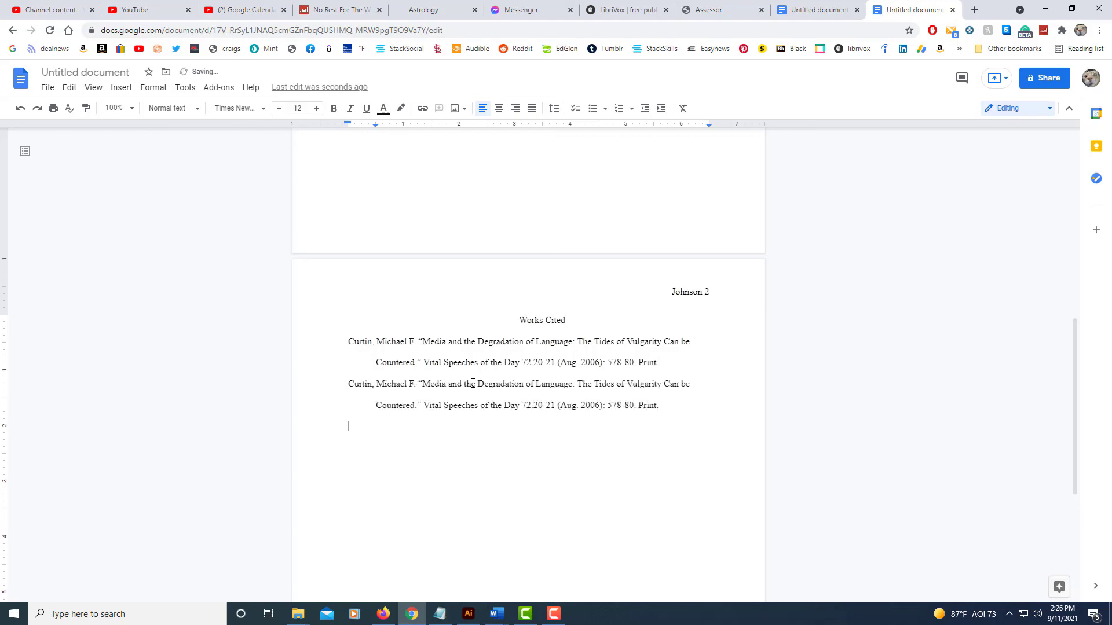
type("Curtin, Michael F. \"Media and the Degradation of Language: The Tides of Vulgarity Can be Countered.\" Vital Speeches of the Day 72.20-21 (Aug. 2006): 578-80. Print.")
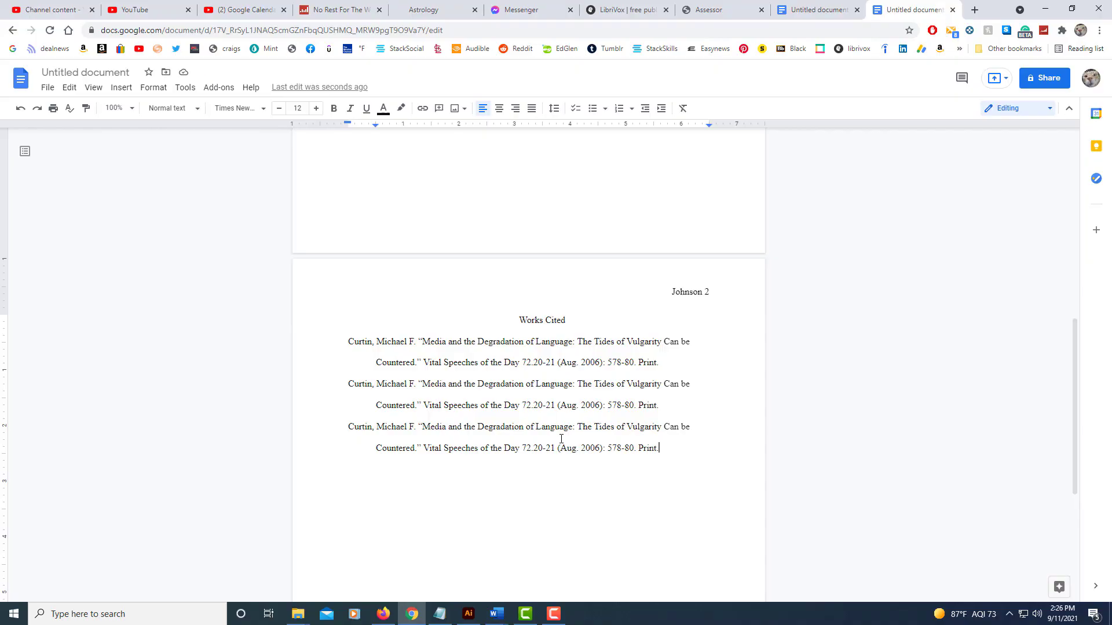
scroll(561, 439, "up", 9)
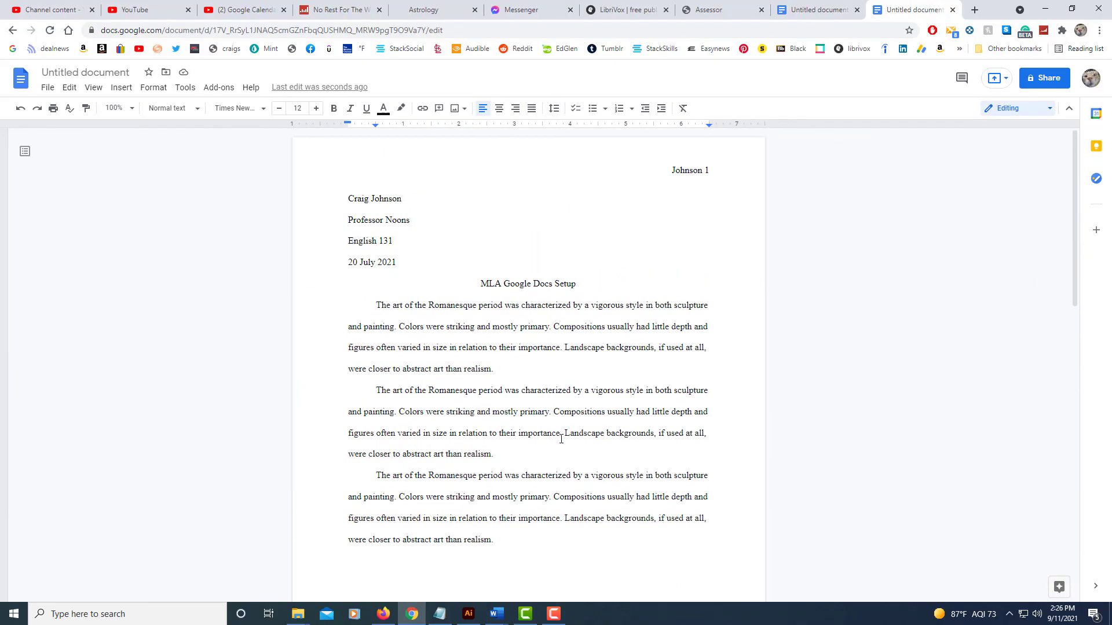